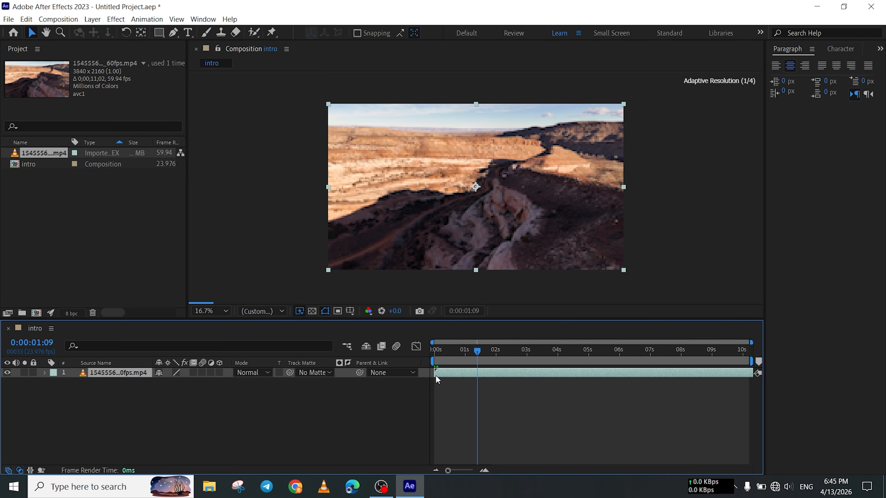
Preview the canyon footage in the intro composition and return the playhead to 0:00:00:00.
key(space)
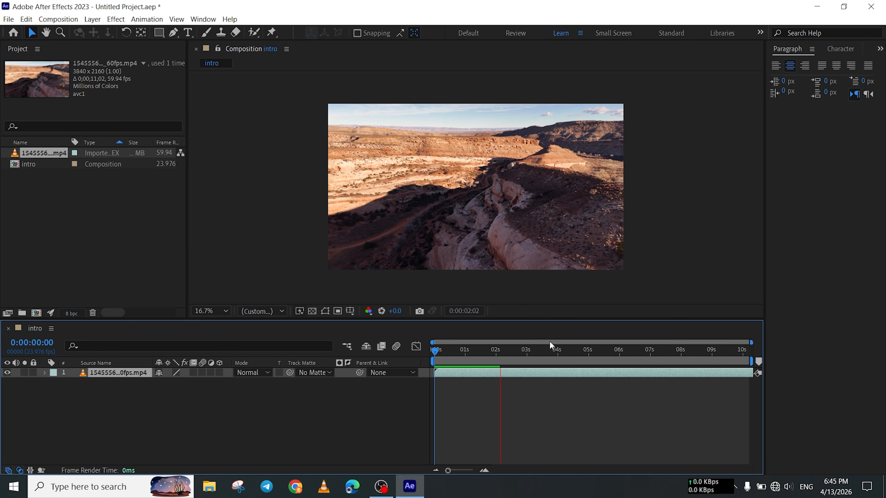
key(space)
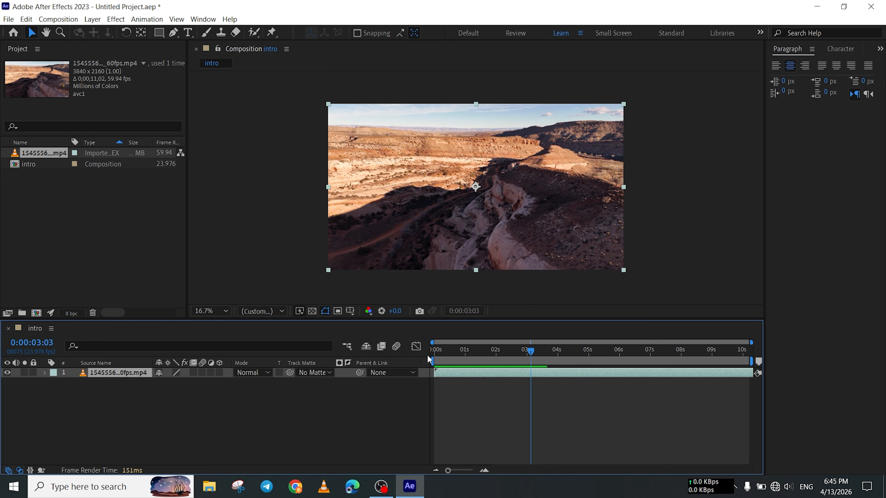
drag(532, 350, 345, 356)
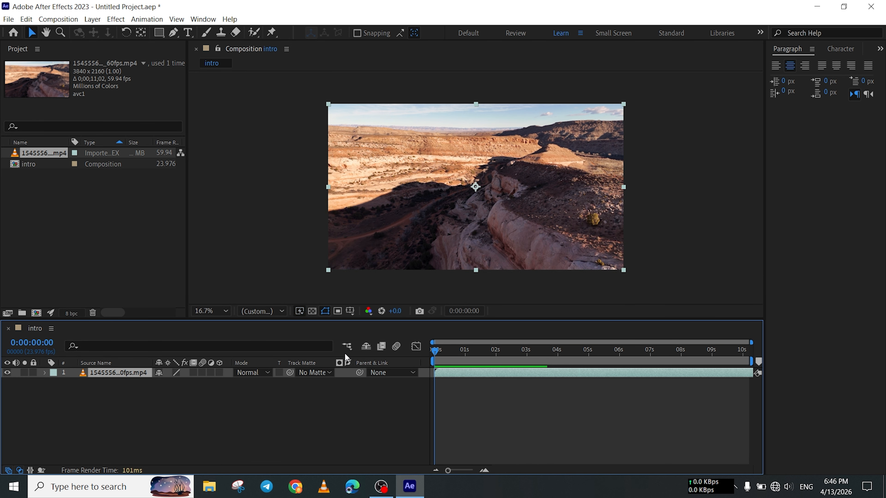
click(243, 155)
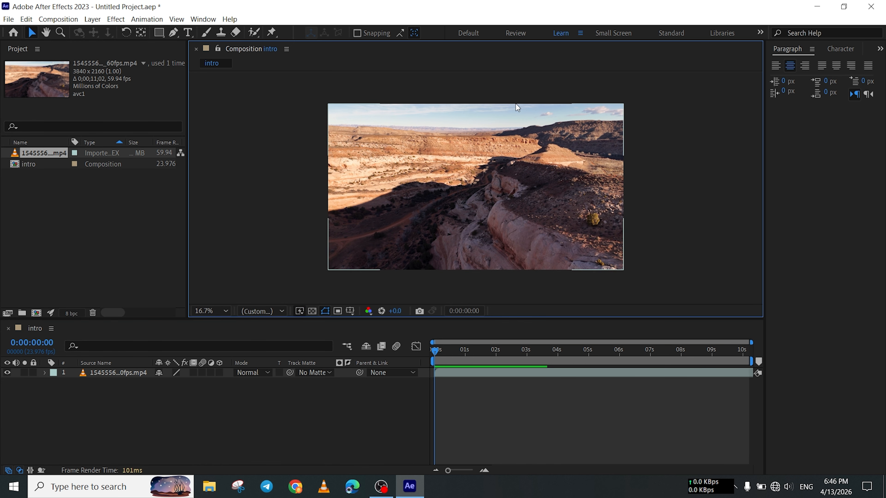
Add the text "welcome" over the footage and position it horizontally centred in the upper part of the frame.
click(188, 33)
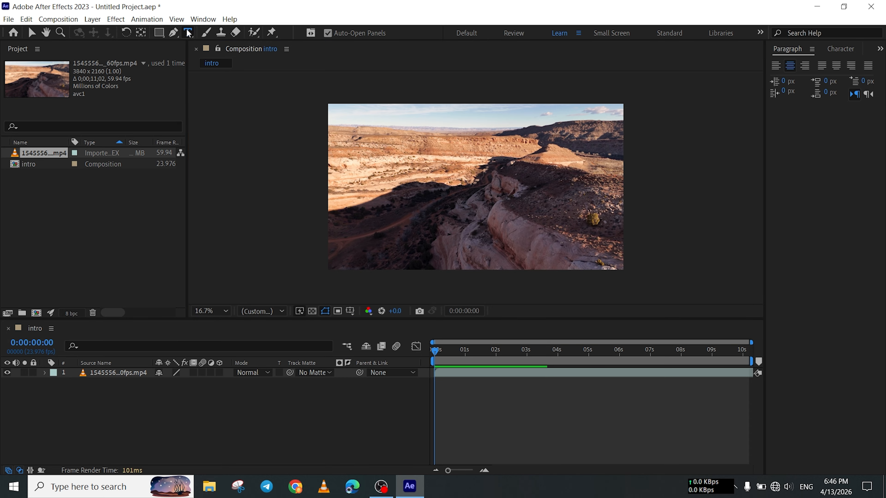
click(409, 148)
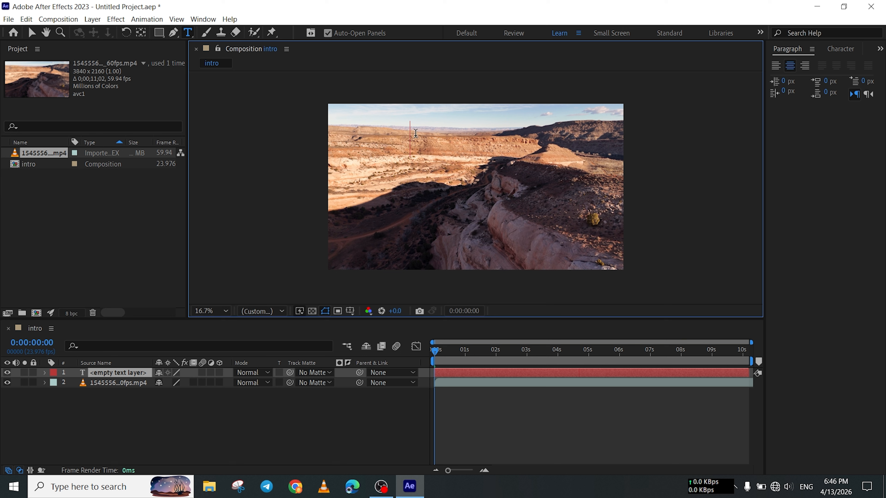
text(W)
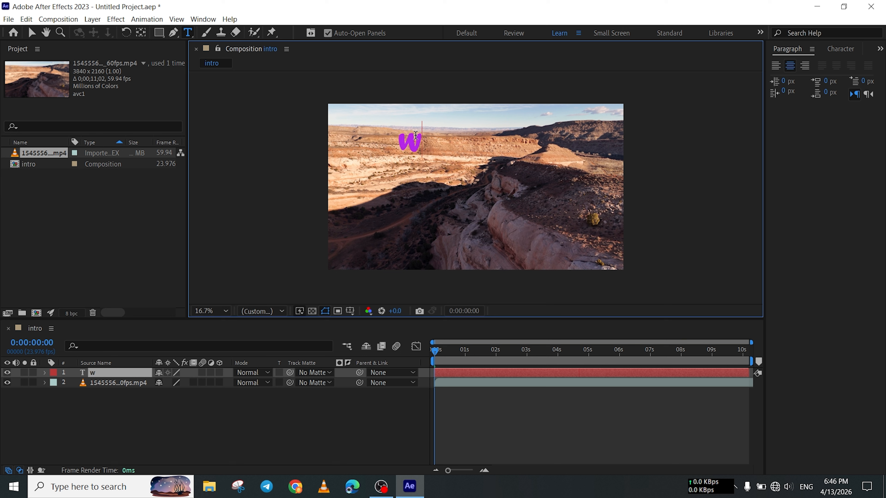
text(elcome)
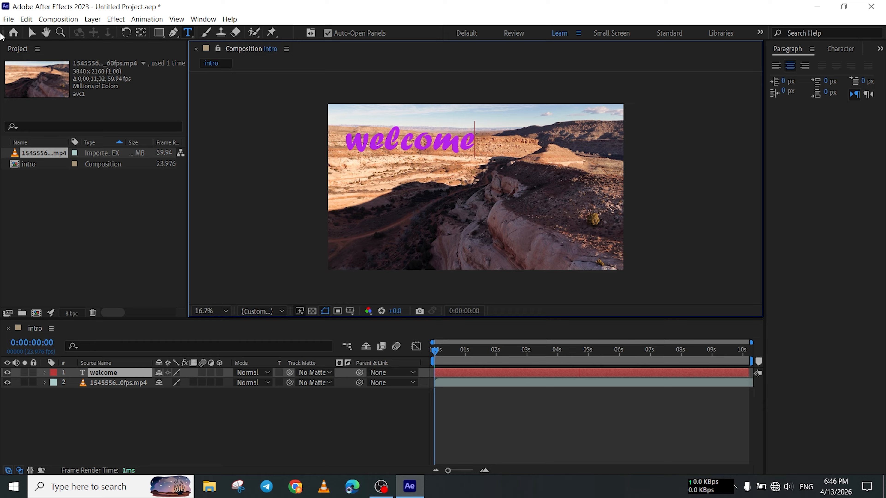
click(29, 35)
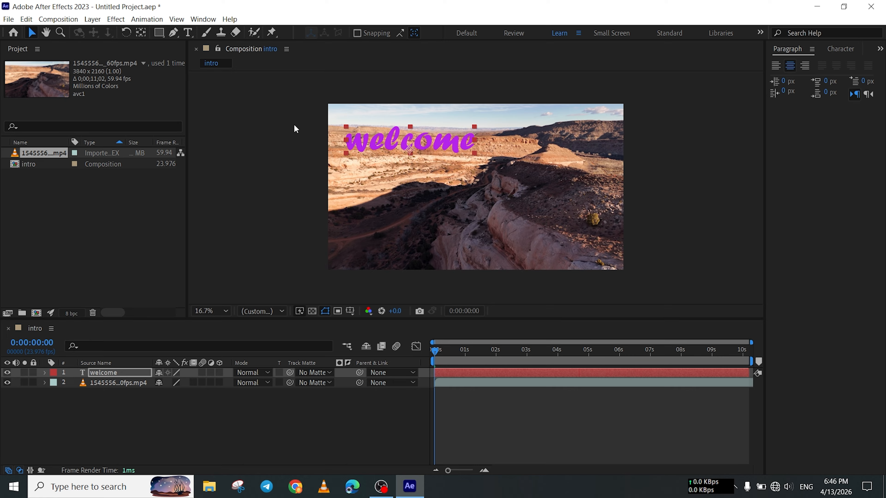
drag(390, 144, 453, 144)
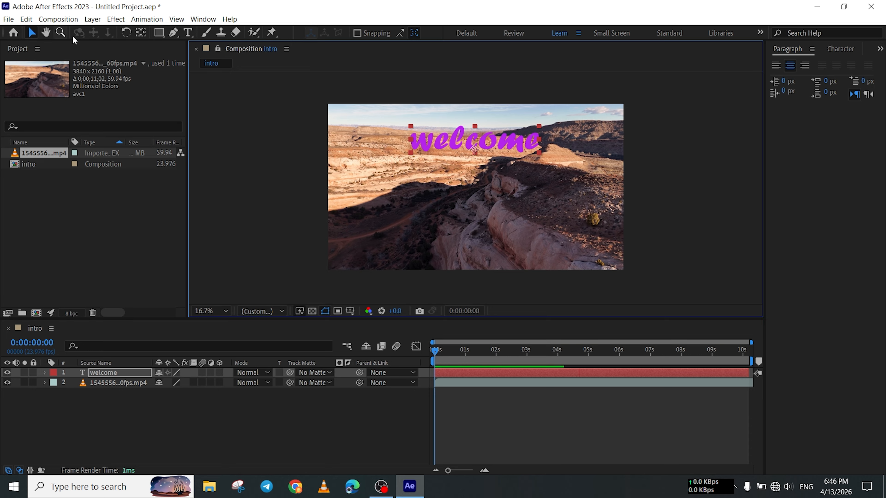
Try the Standard and Default workspaces, and return to the Learn workspace.
click(201, 20)
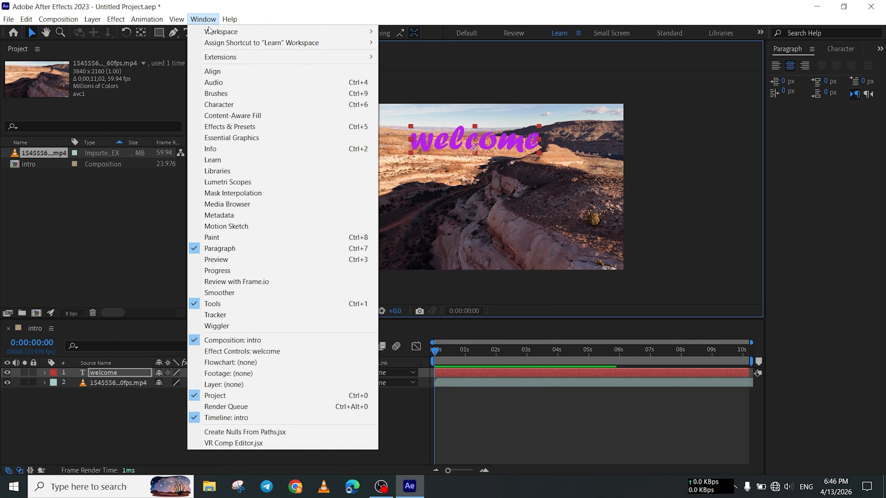
mouse_move(329, 35)
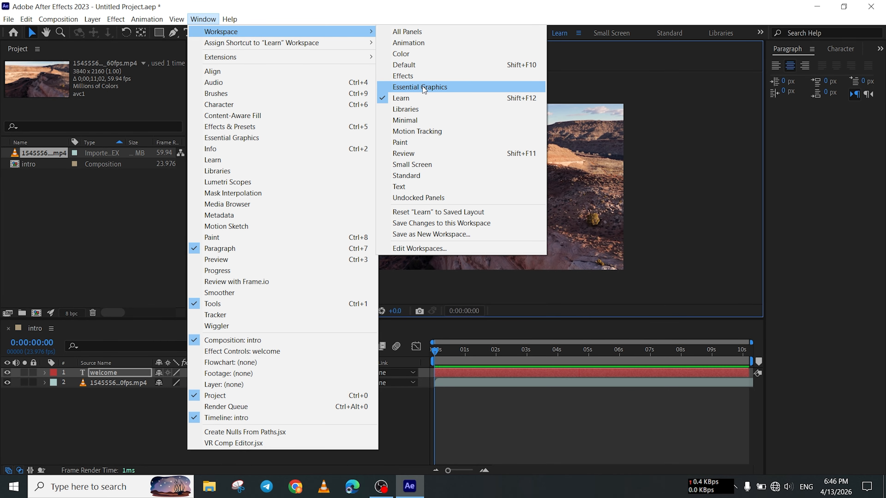
click(407, 177)
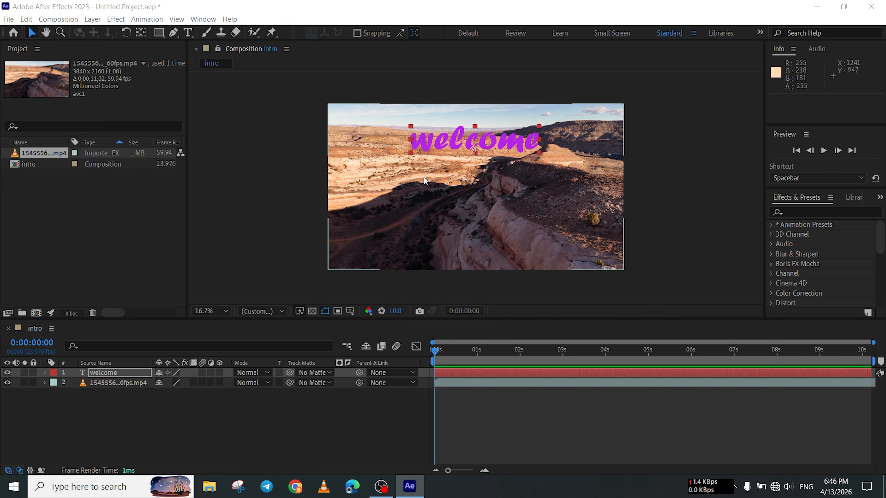
click(204, 20)
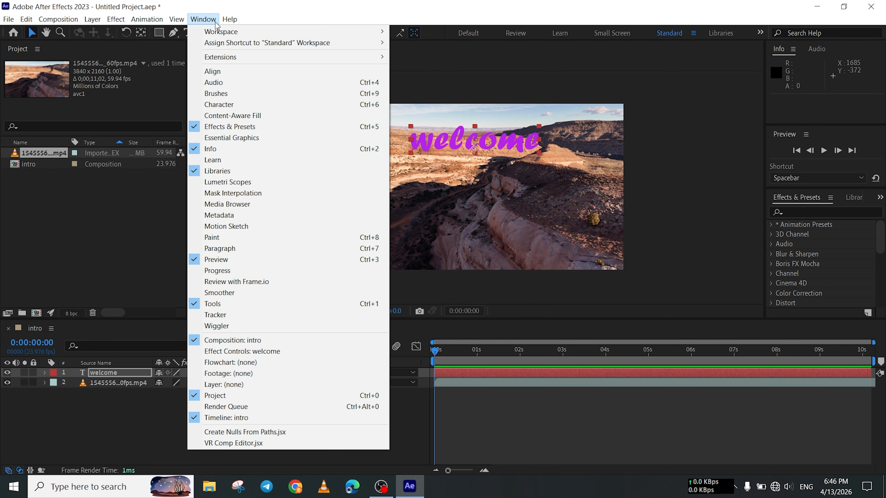
mouse_move(227, 34)
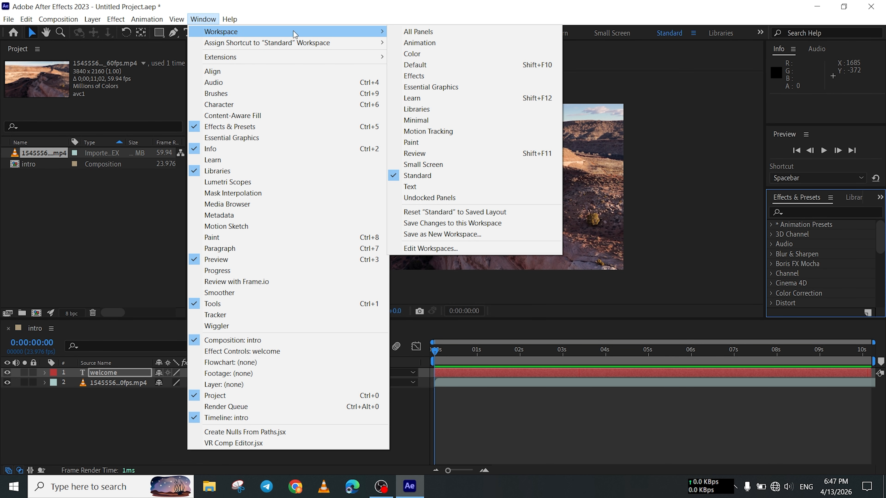
click(415, 65)
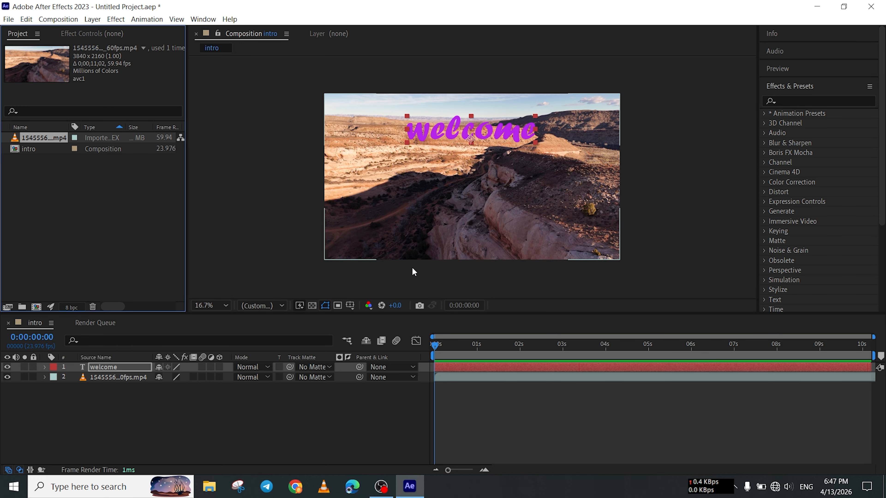
click(203, 19)
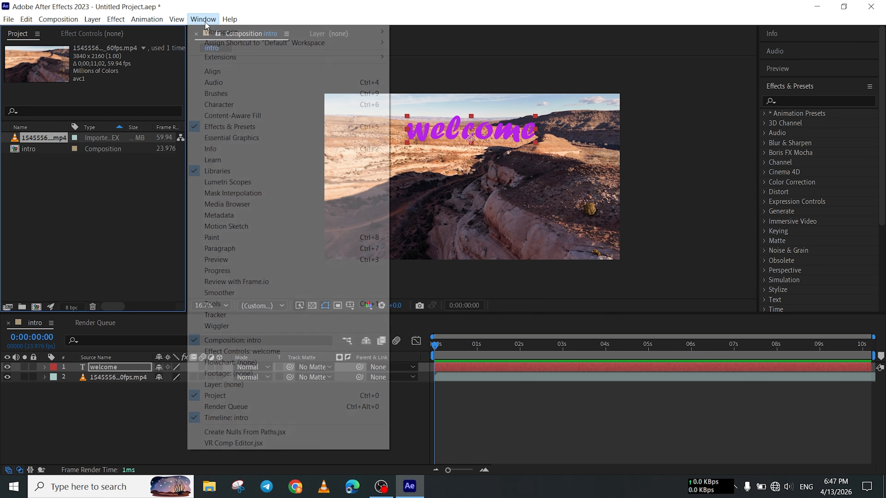
mouse_move(384, 33)
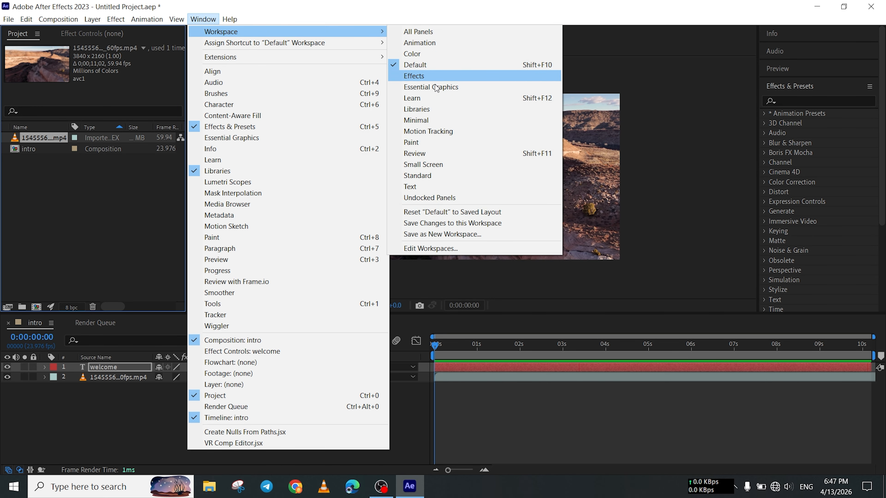
click(439, 99)
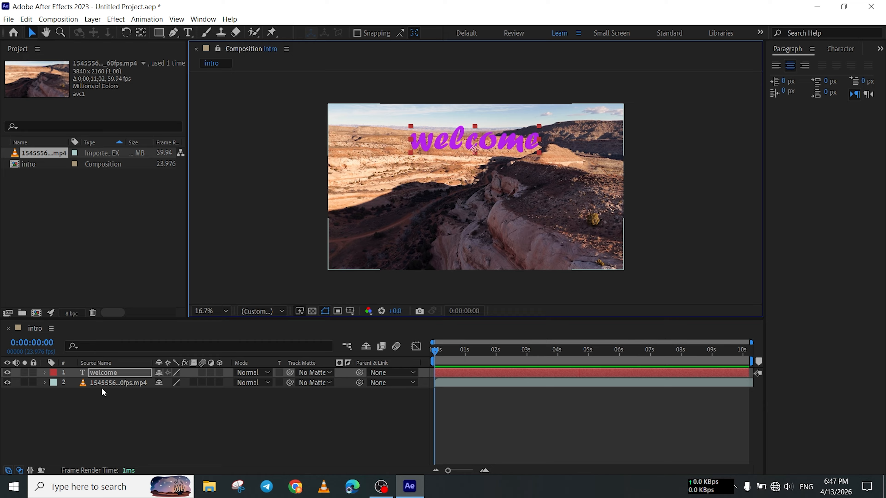
Move the welcome text layer beneath the video layer and back above it to compare the stacking order.
click(108, 384)
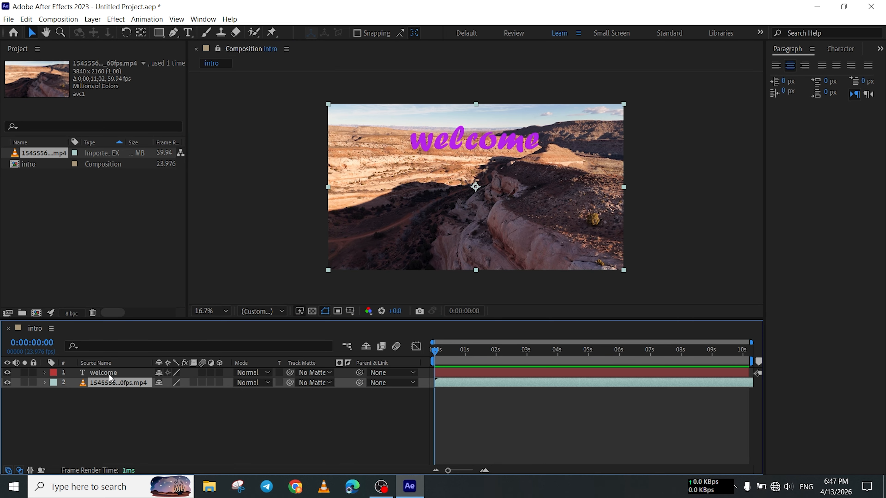
click(109, 373)
click(111, 382)
click(113, 372)
drag(113, 373, 95, 391)
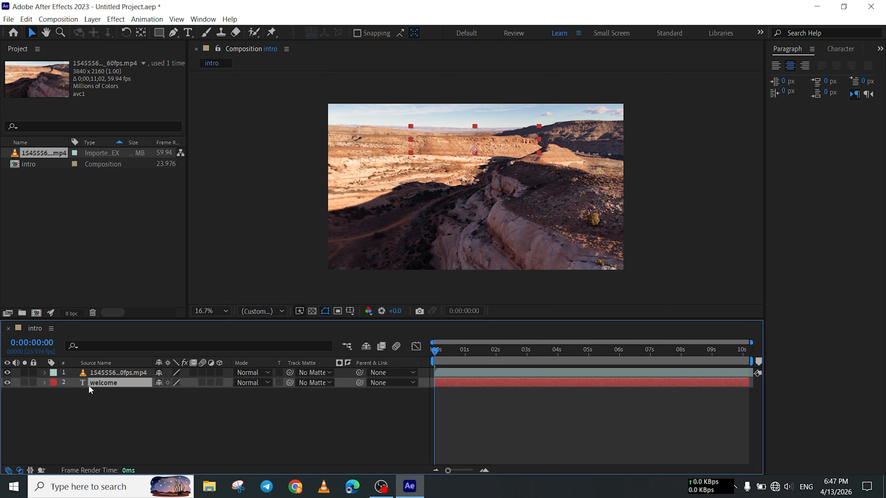
drag(94, 383, 94, 372)
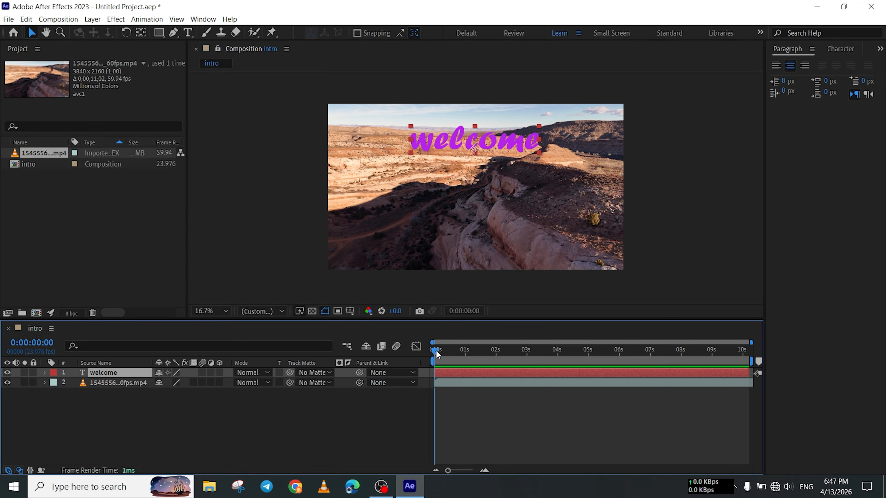
Add a Position keyframe to the welcome text layer at 0:00:00:00.
drag(436, 351, 608, 352)
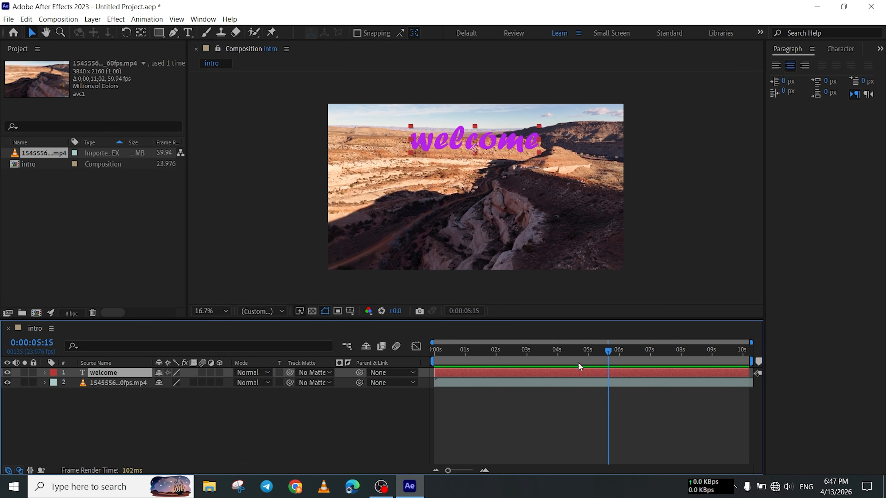
key(Home)
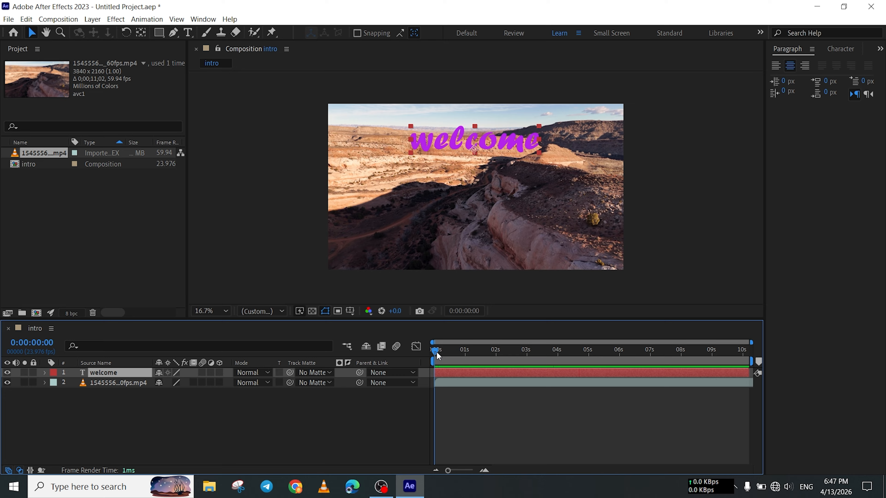
drag(436, 352, 387, 361)
click(44, 373)
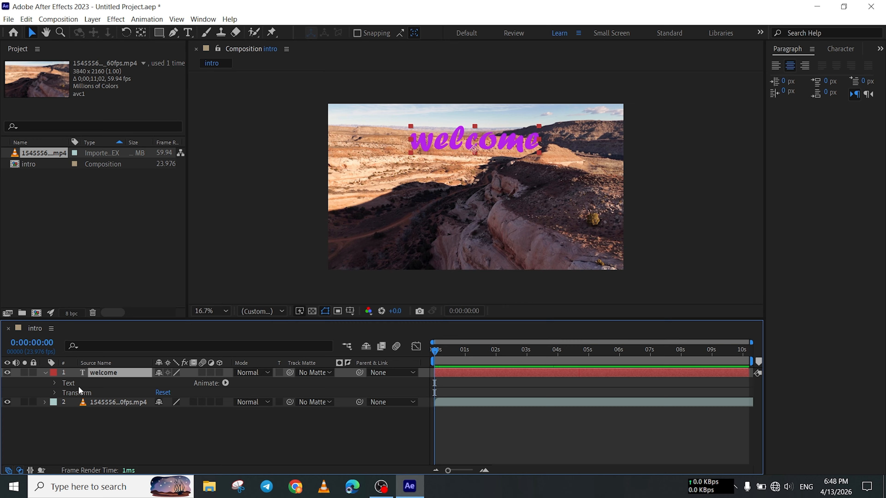
click(55, 393)
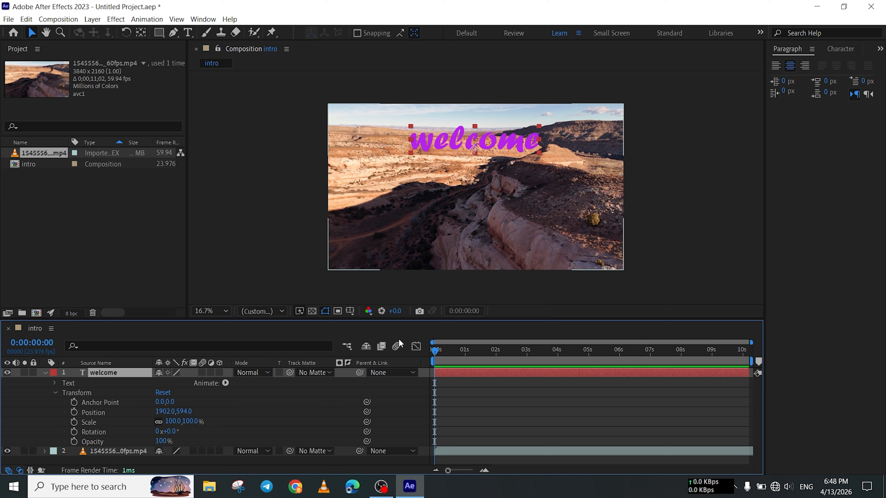
click(74, 413)
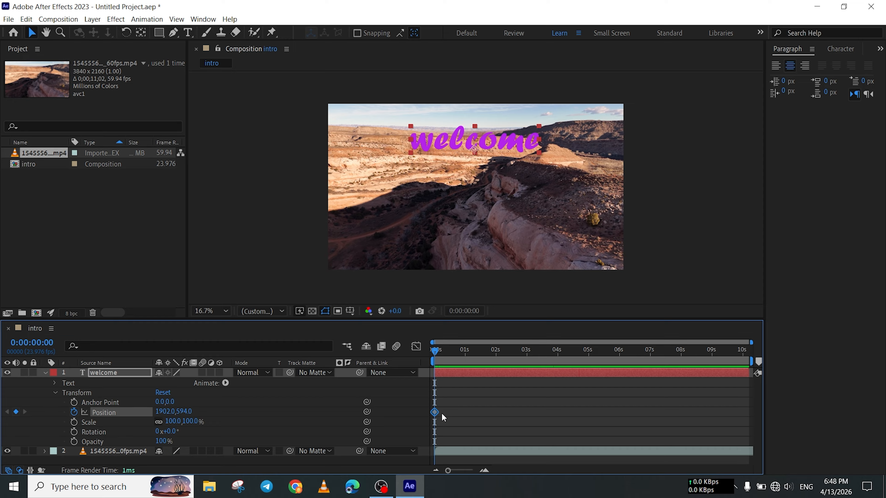
Add a Position keyframe at 0:00:02:23 by moving the welcome text down to about 1855, 1620 in the lower part of the frame.
mouse_move(436, 413)
drag(438, 350, 529, 350)
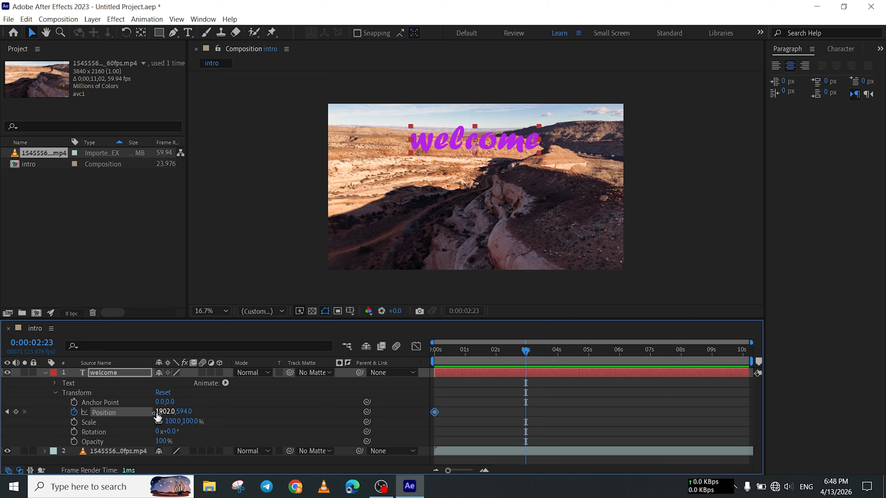
drag(162, 412, 171, 414)
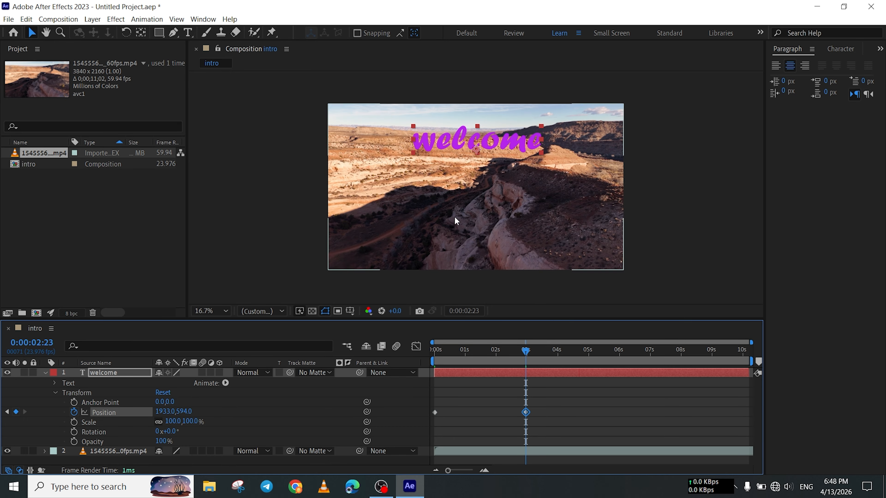
click(490, 146)
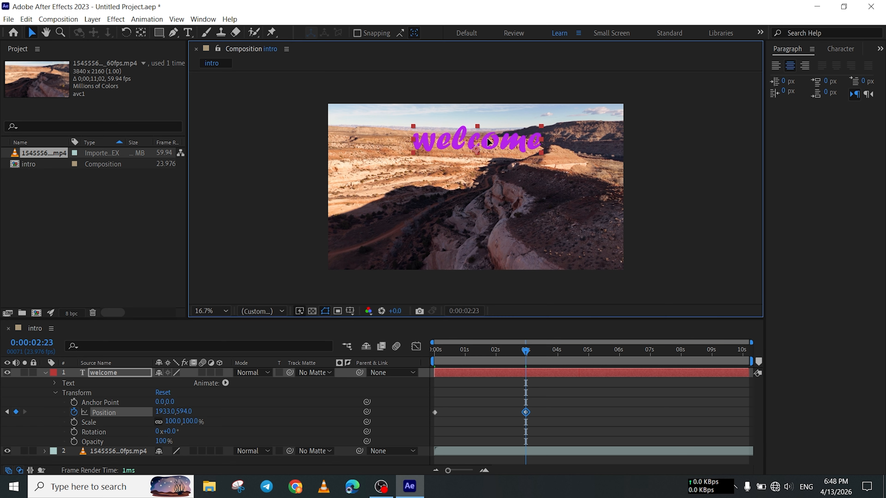
drag(489, 143, 477, 221)
Preview the welcome text's position animation from the start of the composition.
drag(519, 356, 409, 388)
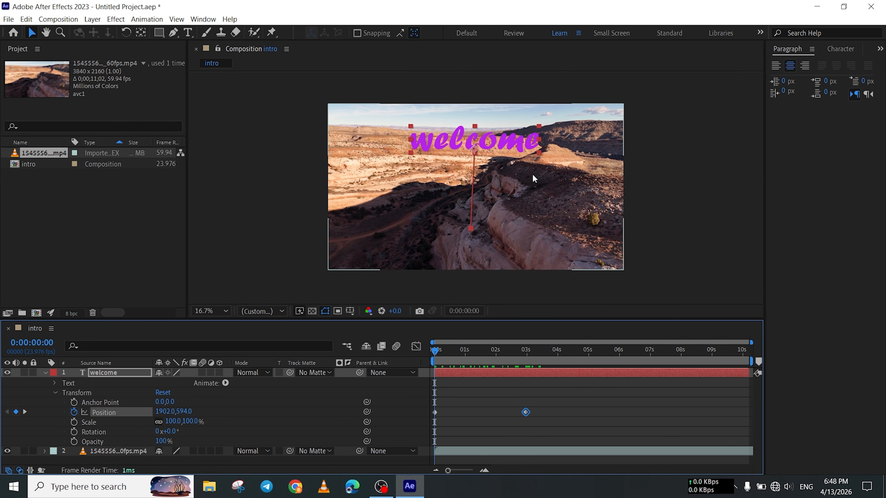
key(space)
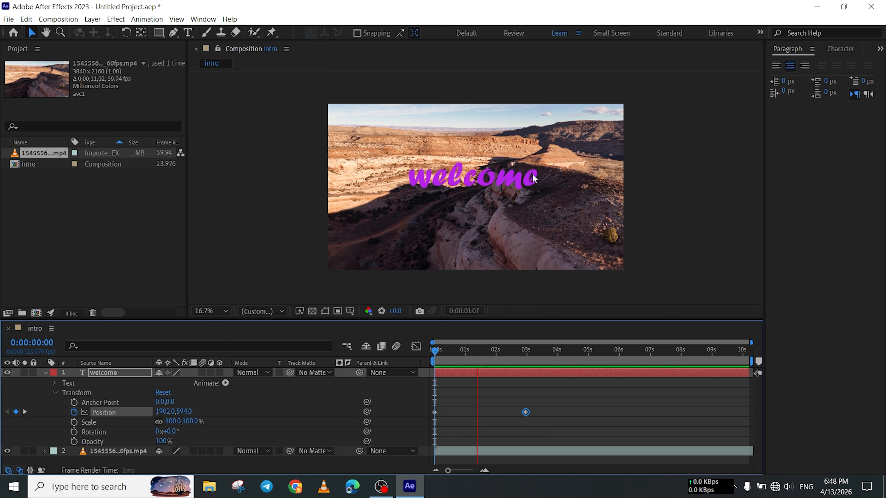
key(space)
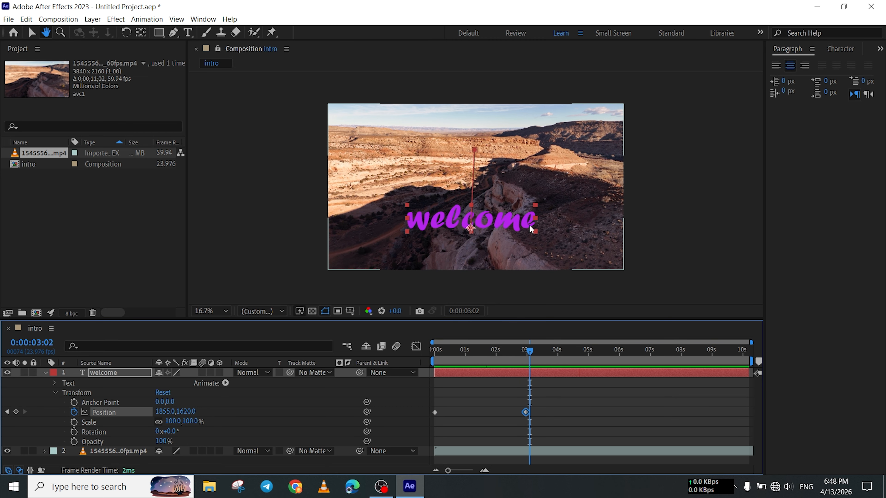
Add a Scale keyframe to the welcome text layer at 0:00:02:23.
drag(528, 354, 526, 357)
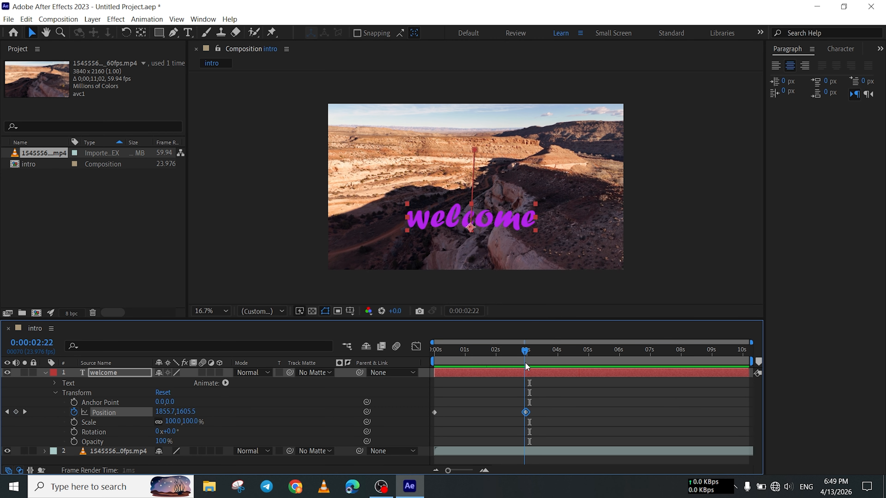
click(104, 430)
click(96, 422)
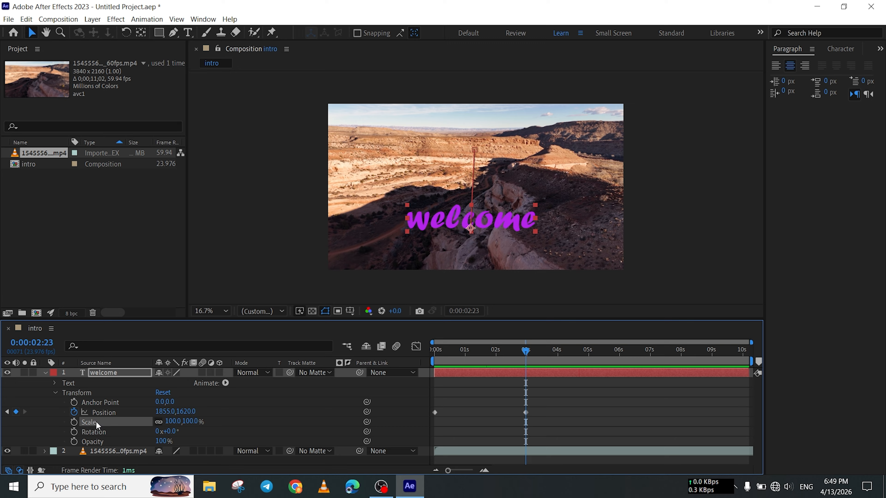
click(74, 422)
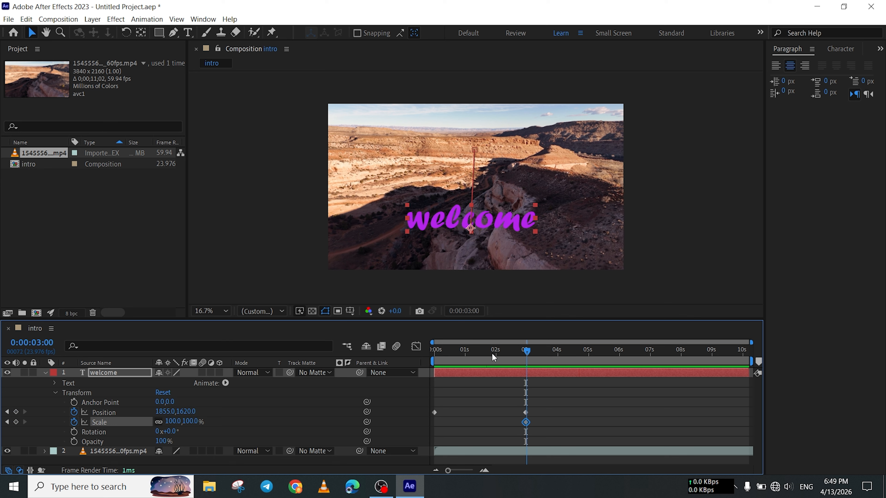
Enlarge the welcome text to about 110.7, 145.4% Scale at 0:00:00:00 and about 203.2, 273.8% at 0:00:02:23.
key(Home)
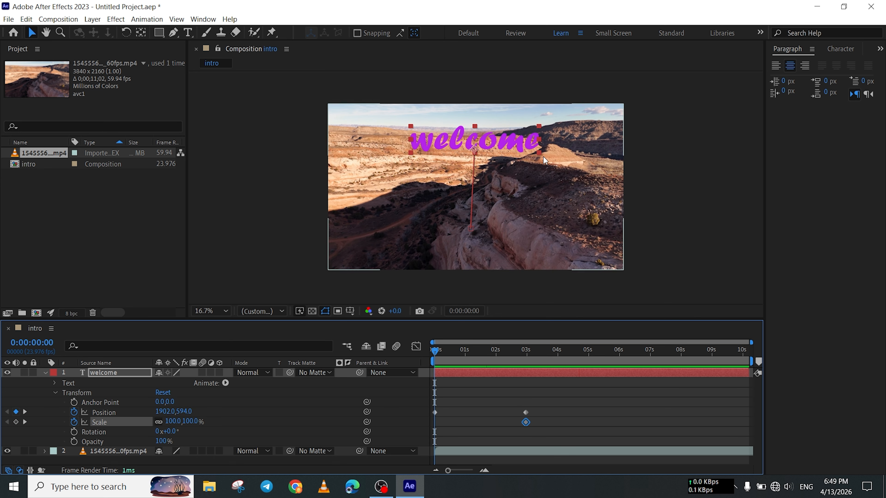
drag(540, 152, 547, 154)
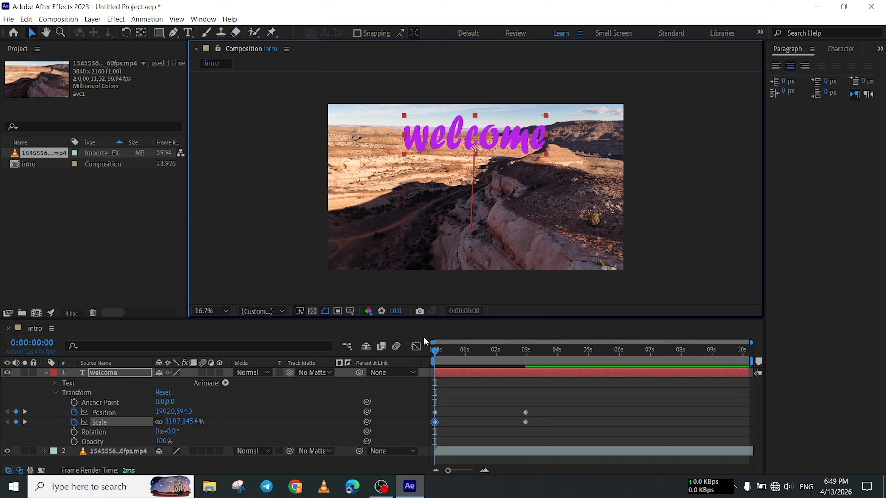
drag(439, 351, 526, 352)
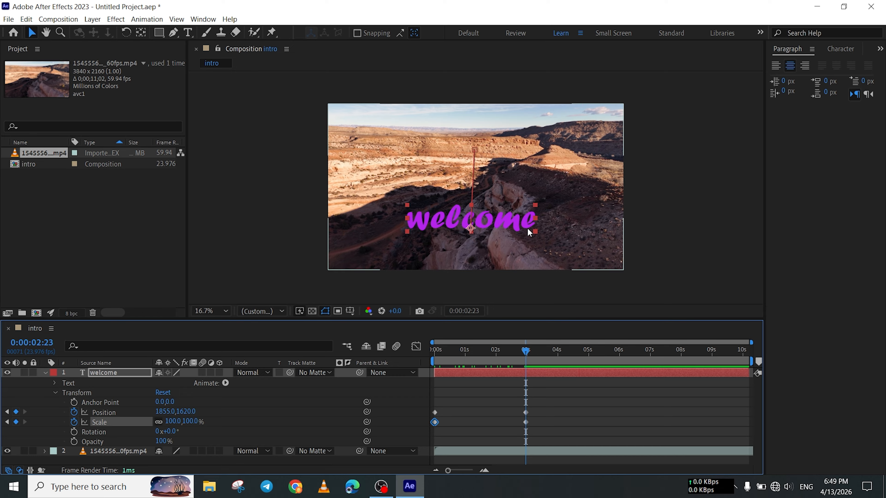
drag(540, 208, 601, 163)
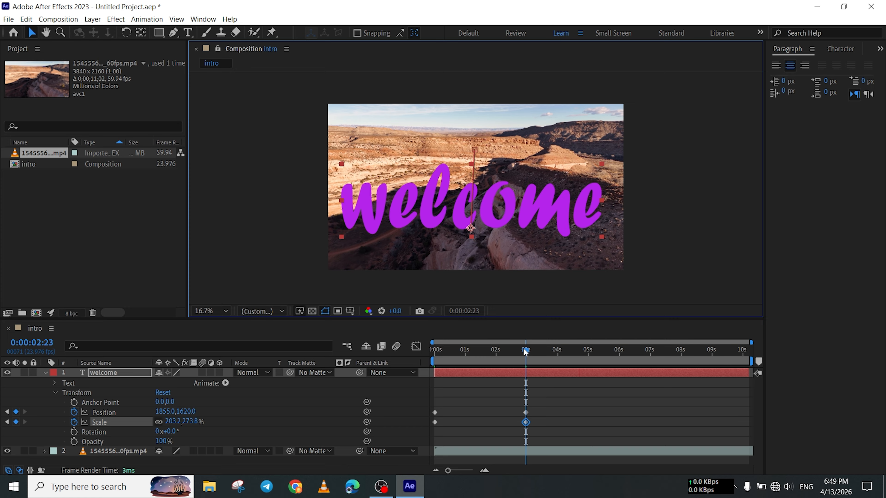
Preview the welcome text's scale animation from the start of the composition.
drag(525, 352, 412, 370)
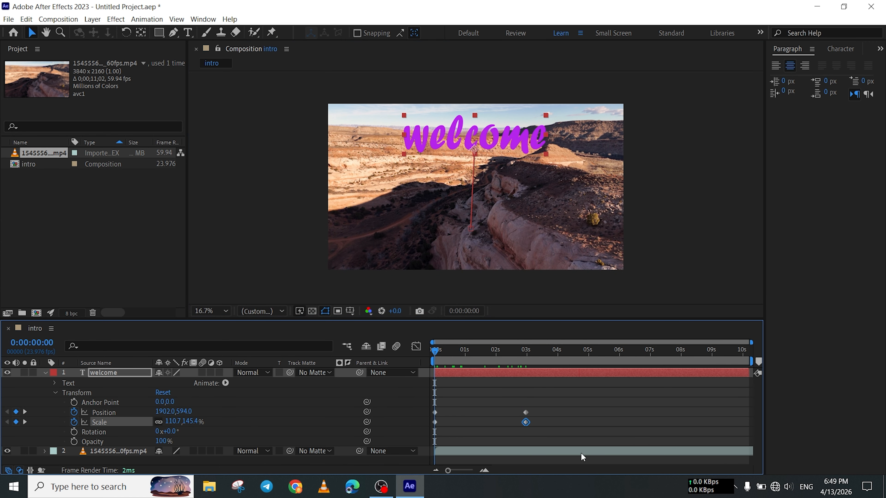
key(space)
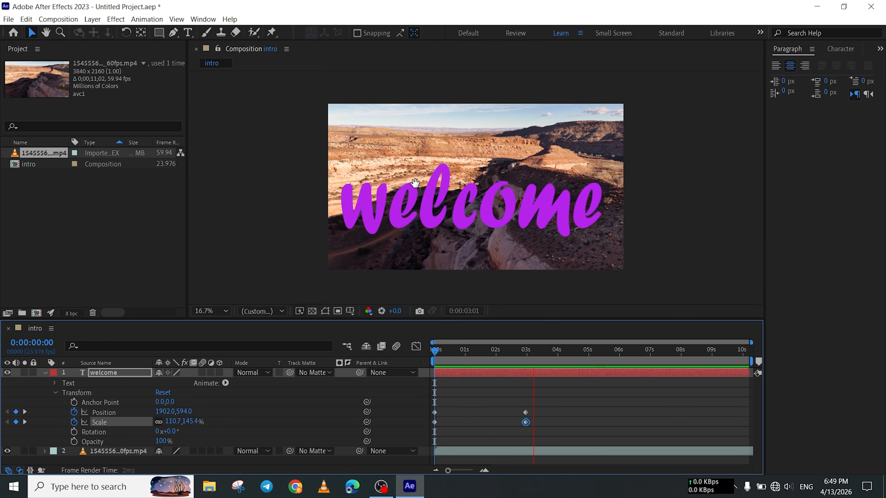
key(space)
Add Rotation keyframes to the welcome text layer, keeping 0° at 0:00:02:23 and setting 180° at 0:00:05:00.
drag(537, 351, 526, 366)
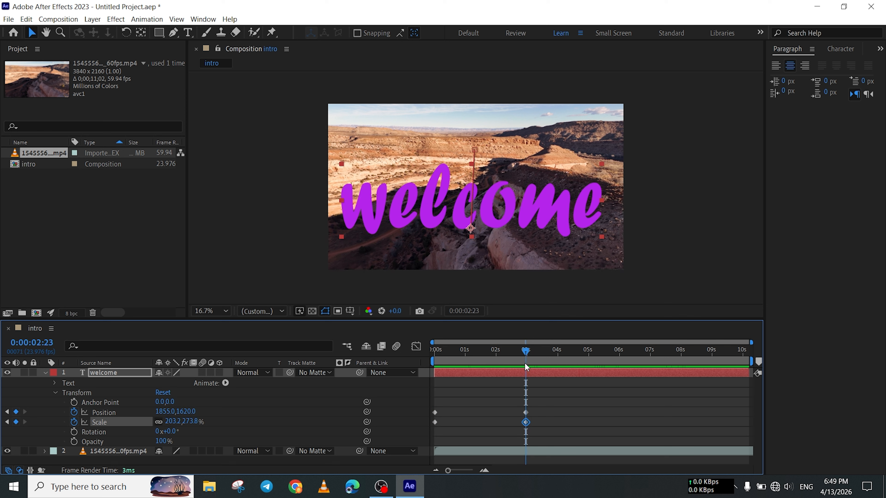
click(74, 433)
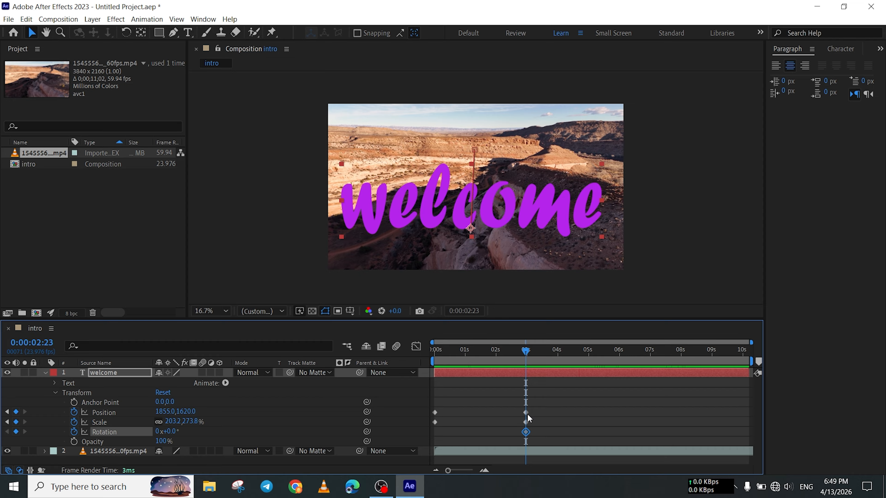
drag(531, 355, 592, 354)
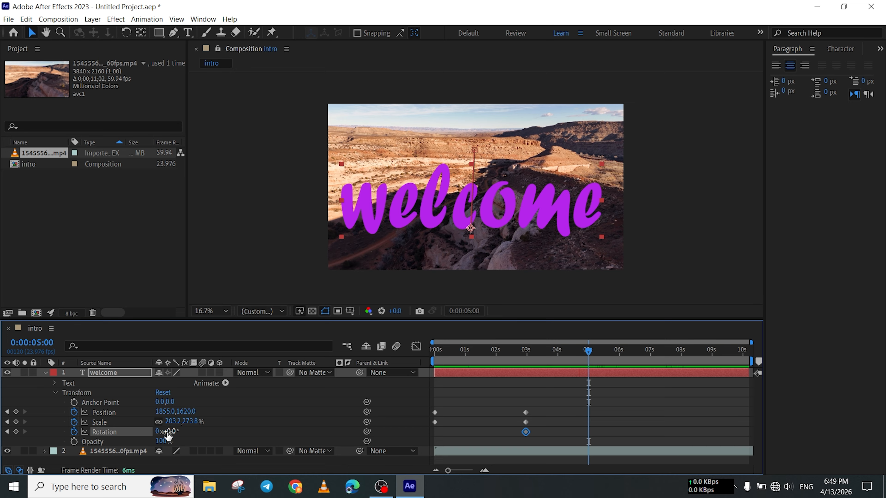
drag(168, 436, 267, 429)
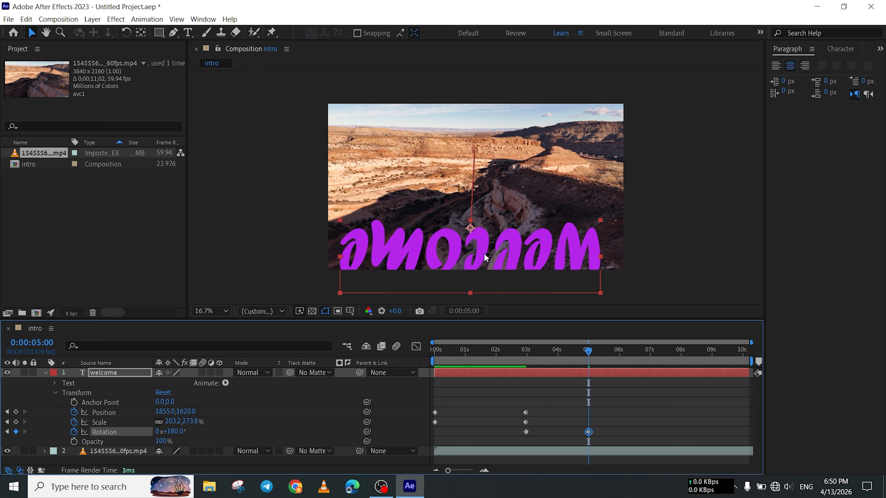
Preview the welcome text's rotation animation from the start of the composition.
drag(588, 355, 416, 389)
key(space)
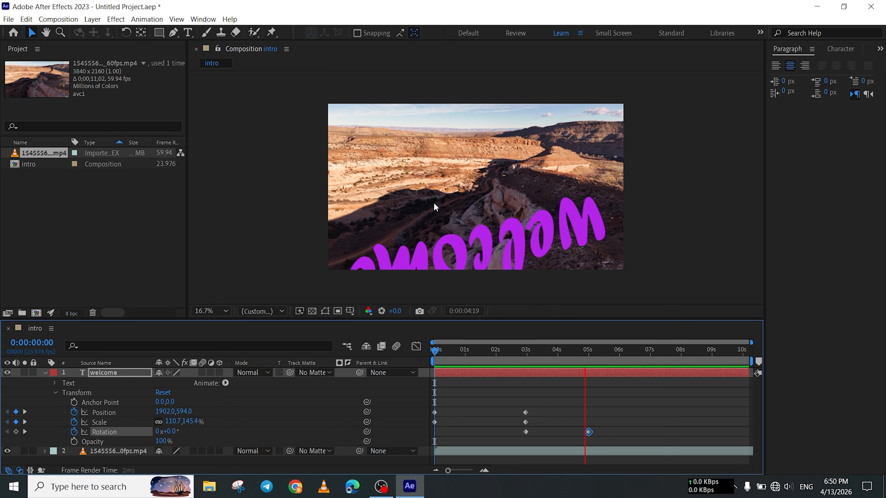
key(space)
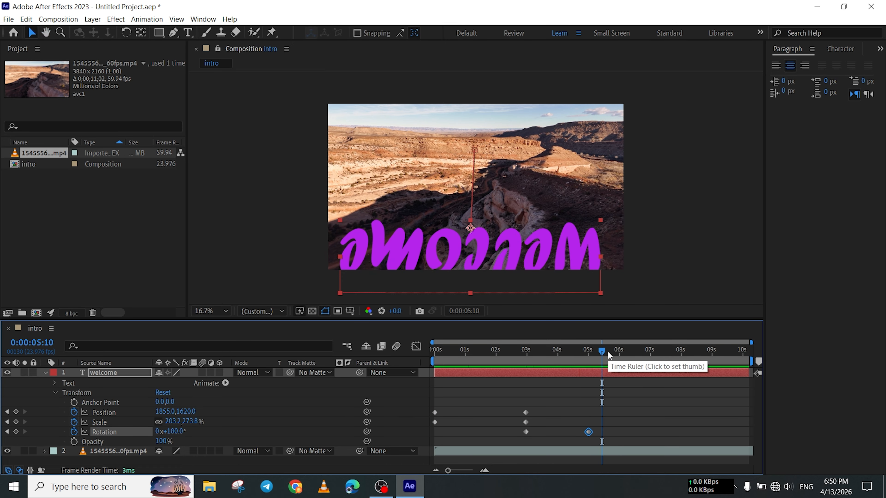
Add a Position keyframe at 0:00:05:00 by moving the upside-down welcome text up to about 1855, 954.
click(594, 360)
mouse_move(592, 368)
mouse_down()
mouse_move(585, 392)
mouse_move(588, 382)
mouse_up()
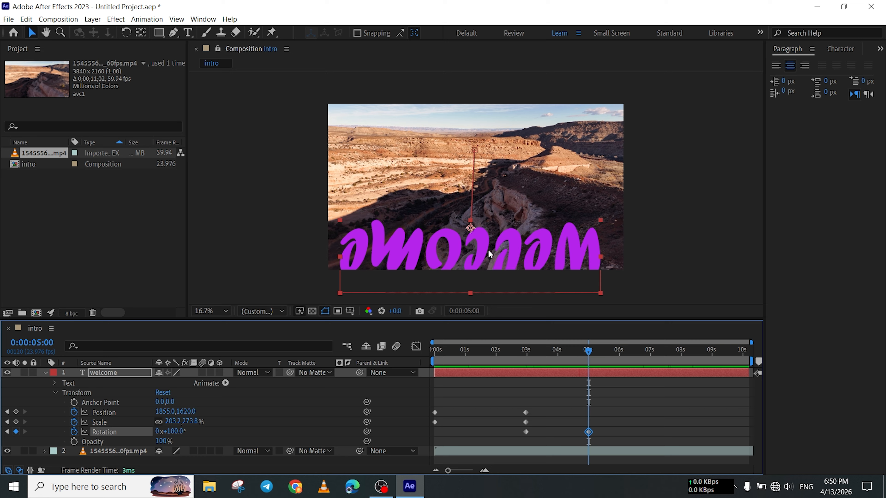
drag(482, 252, 488, 199)
Preview the composition from the start to check the repositioned end of the text rotation.
drag(592, 352, 435, 351)
key(space)
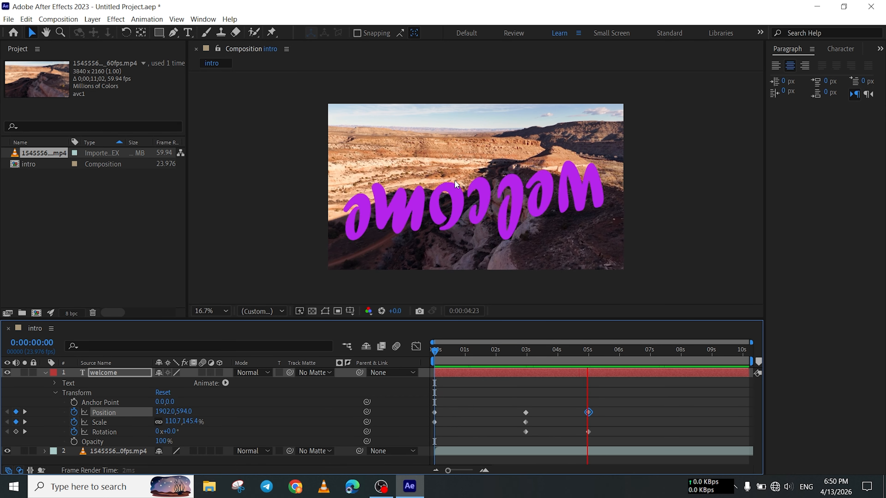
key(space)
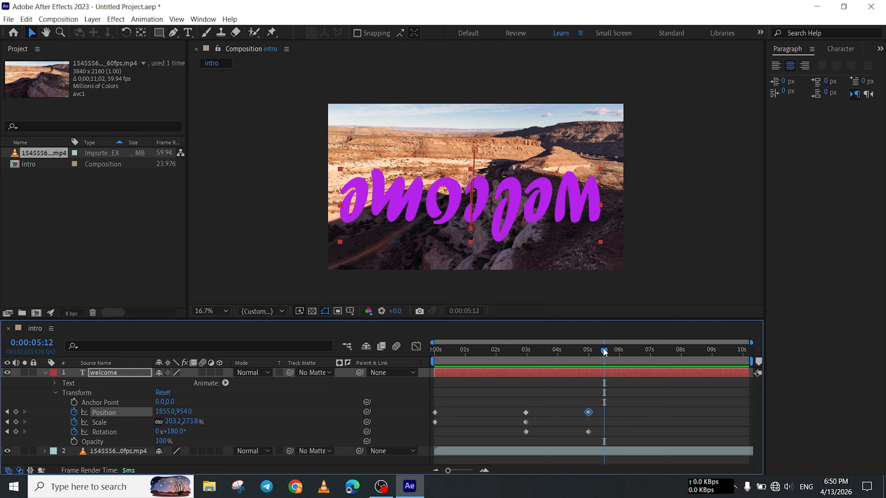
Add Opacity keyframes to the welcome text layer, 100% at 0:00:00:00 and 20% at 0:00:02:23.
drag(605, 353, 411, 382)
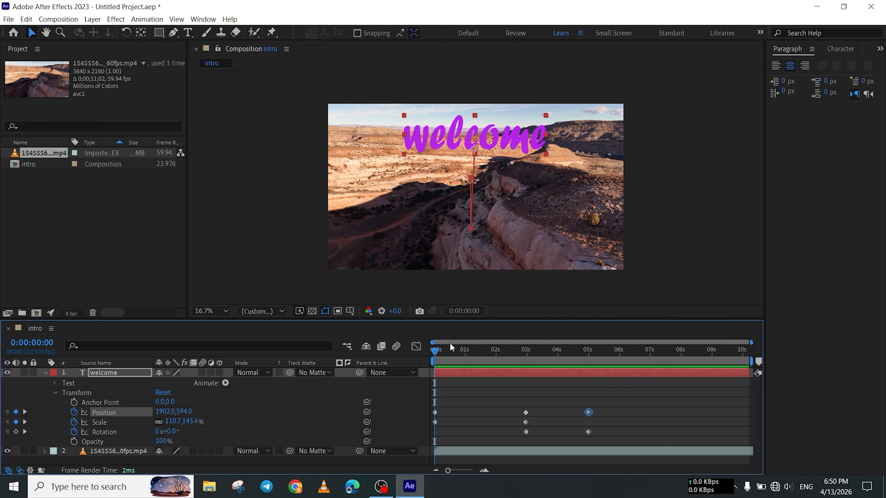
click(86, 445)
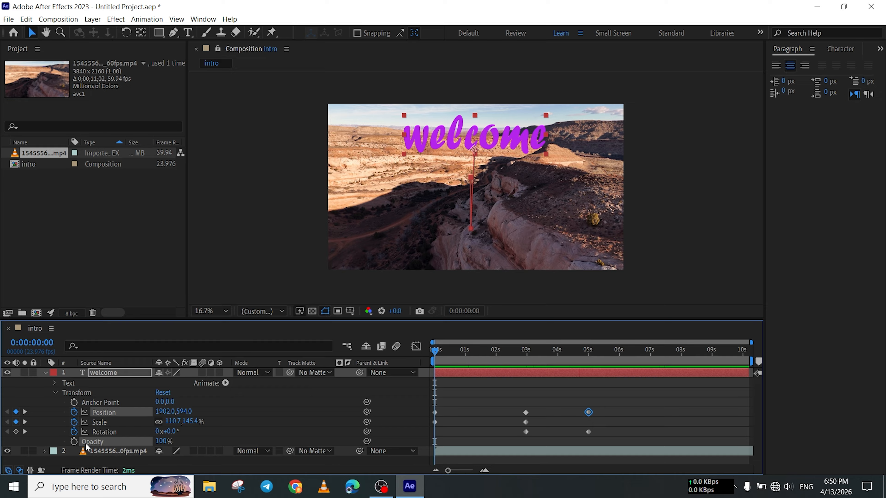
click(73, 442)
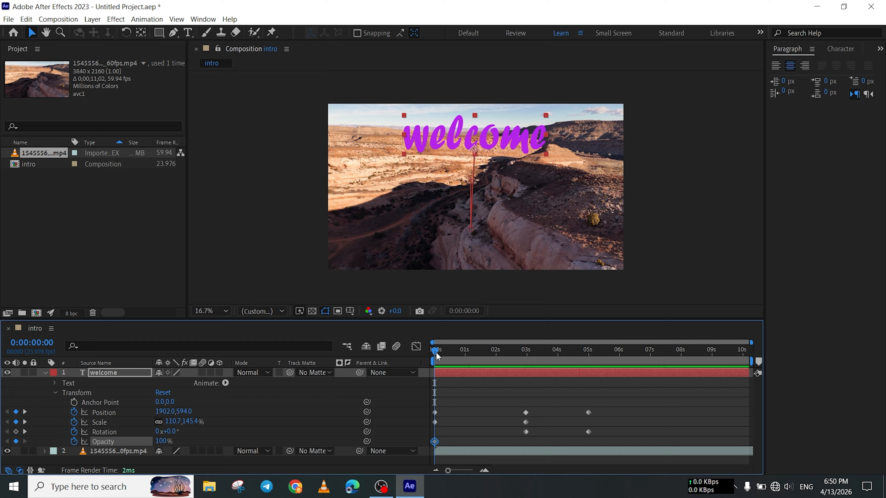
drag(436, 352, 522, 365)
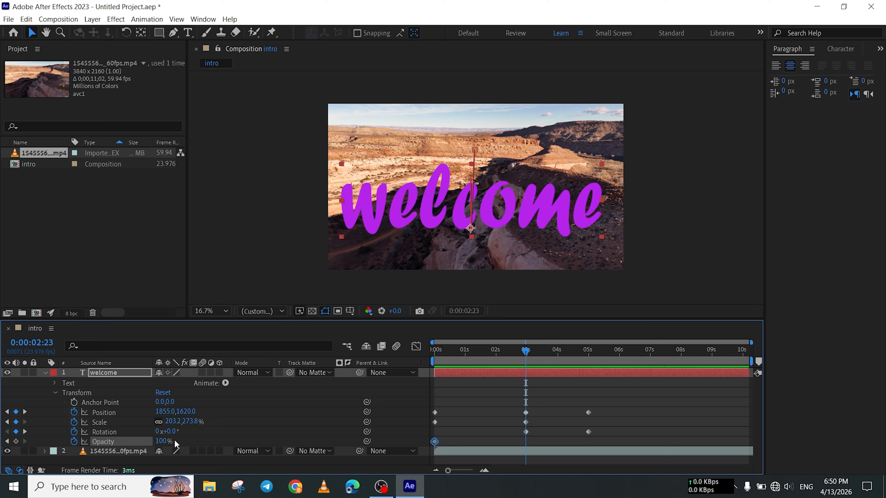
drag(159, 441, 117, 442)
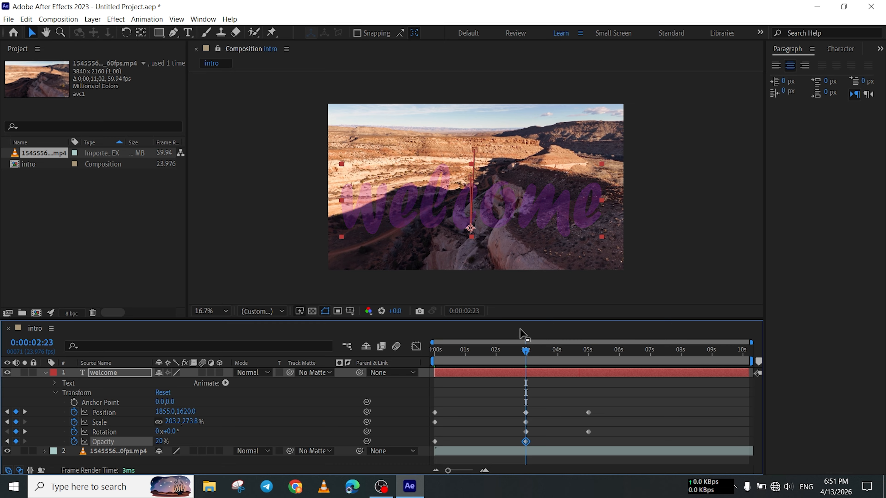
Preview the welcome text's fade-out from the start of the composition.
drag(523, 352, 409, 362)
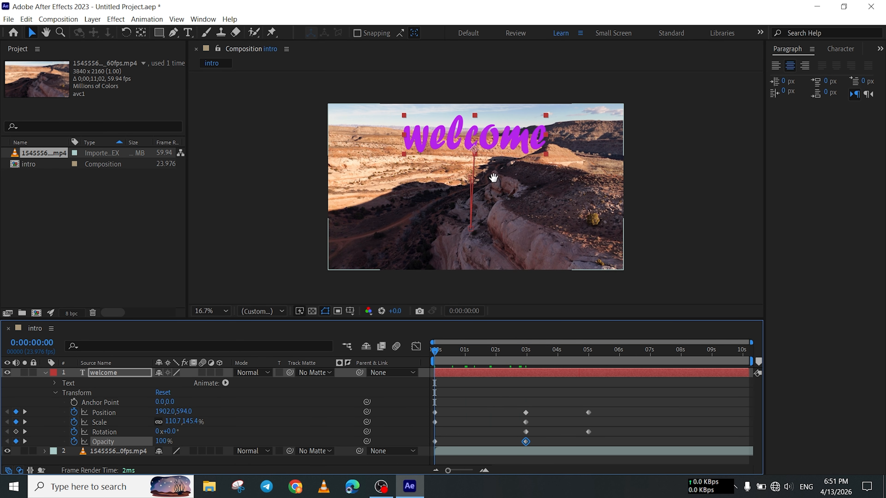
key(space)
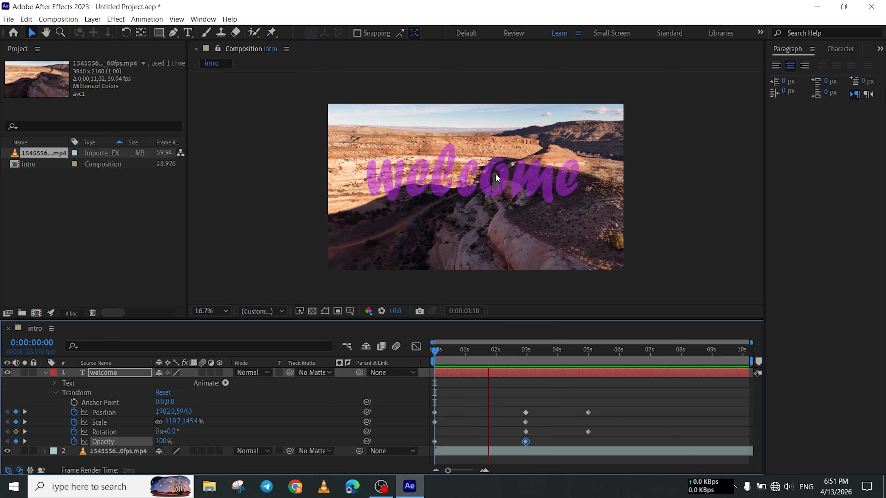
key(space)
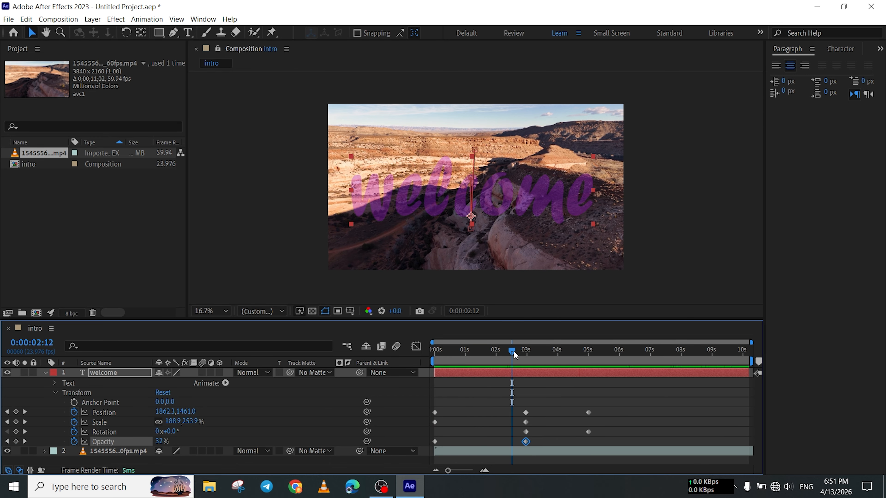
Reverse the welcome text's fade by setting its Opacity keyframes to 0% at 0:00:00:00 and 100% at 0:00:02:23.
drag(512, 351, 403, 376)
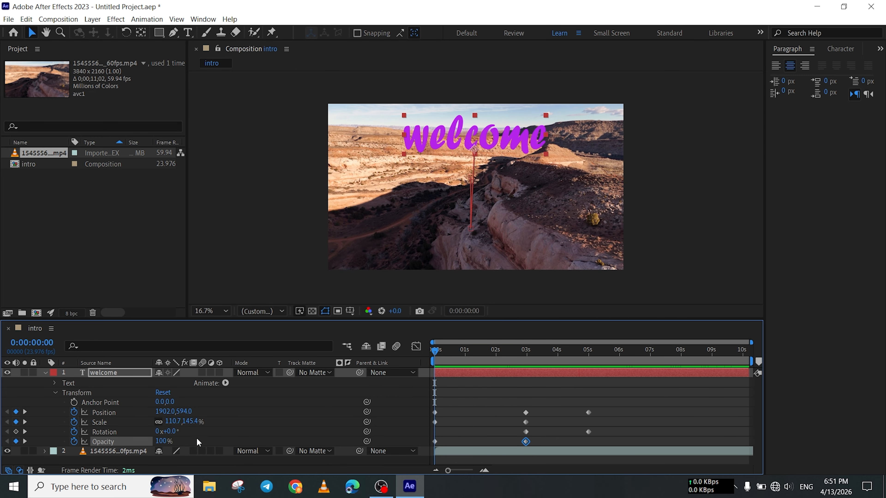
drag(160, 445, 96, 450)
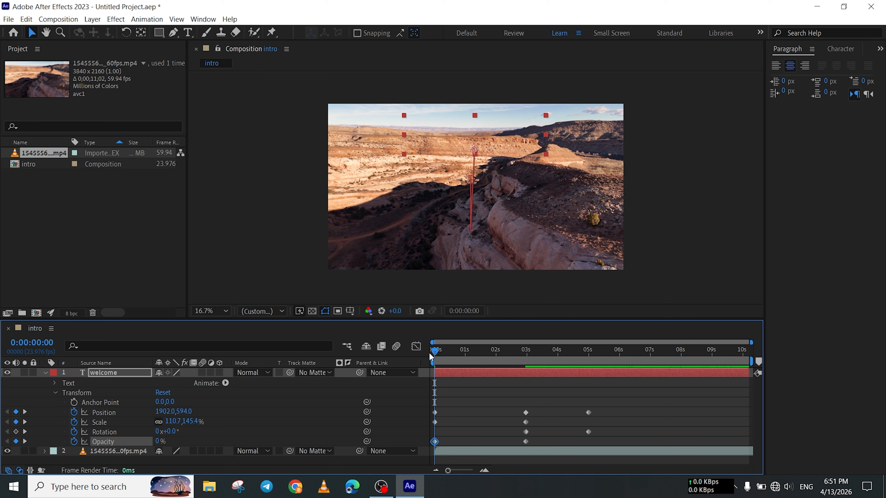
drag(431, 352, 528, 366)
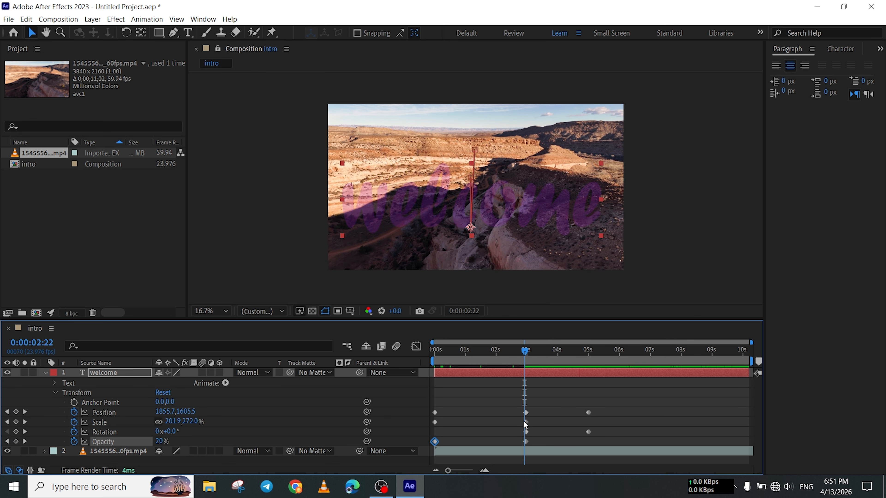
click(525, 441)
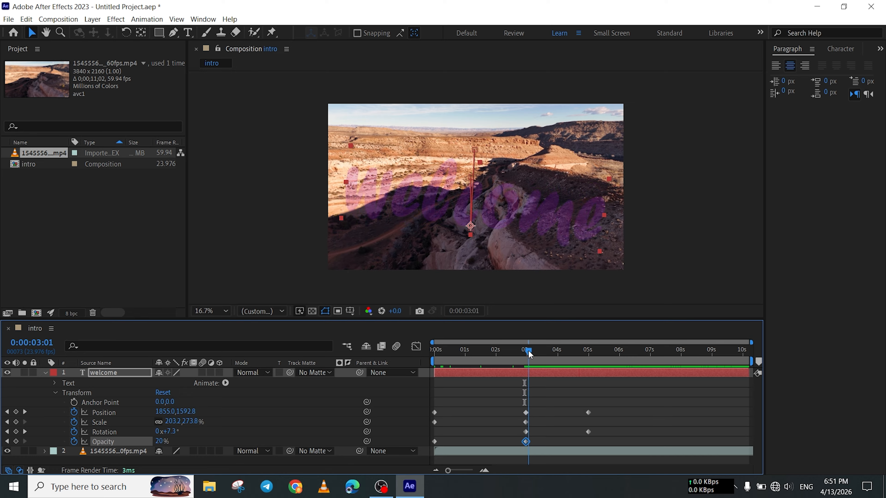
drag(528, 353, 529, 356)
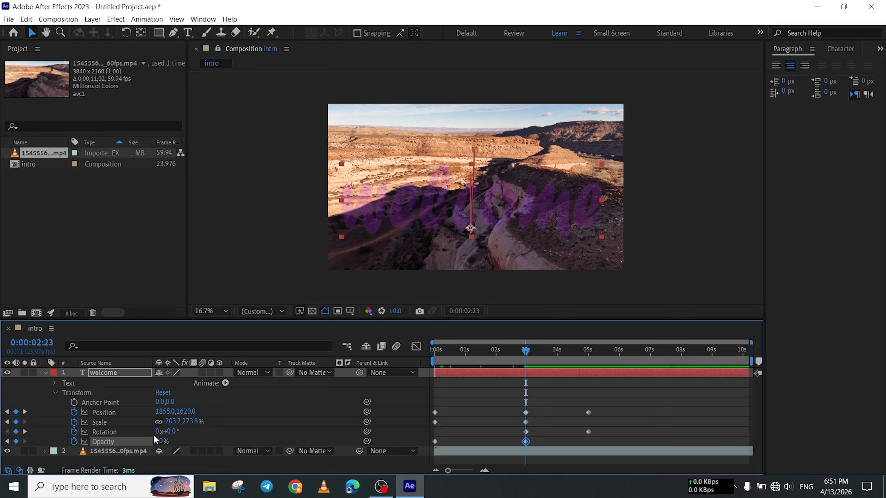
drag(162, 443, 383, 444)
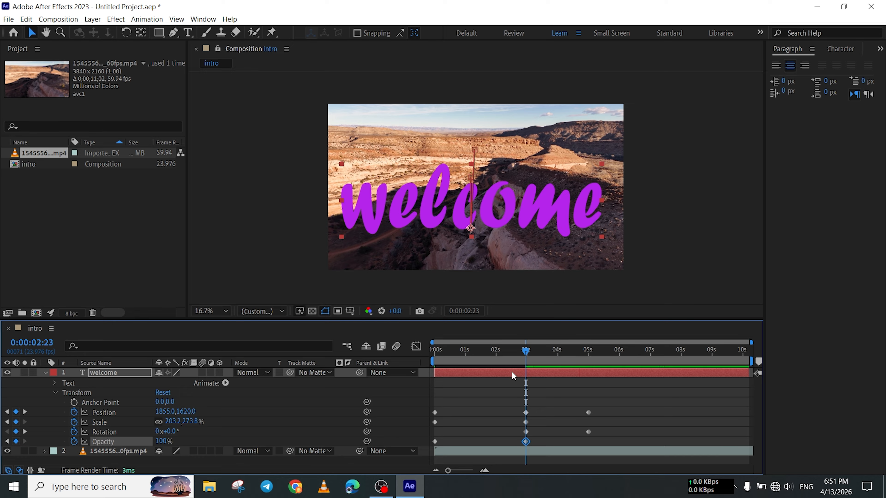
Preview the welcome text's fade-in together with its movement, scaling and rotation from the start.
drag(529, 351, 409, 365)
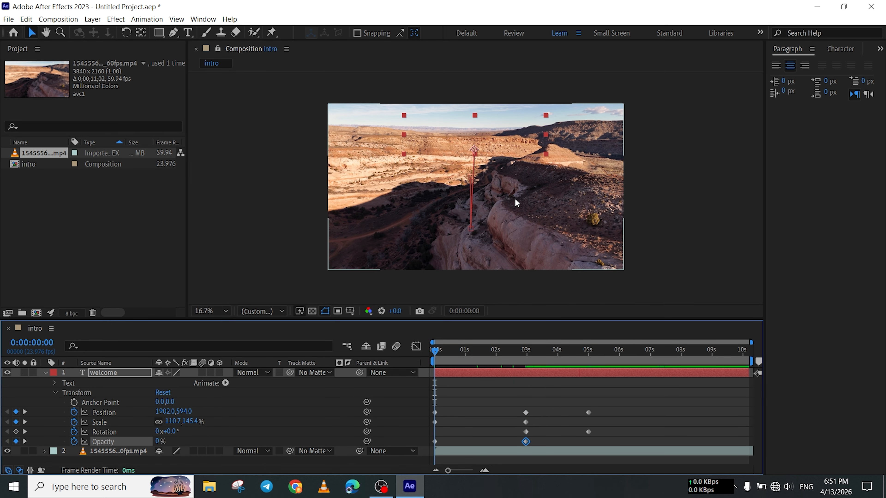
key(space)
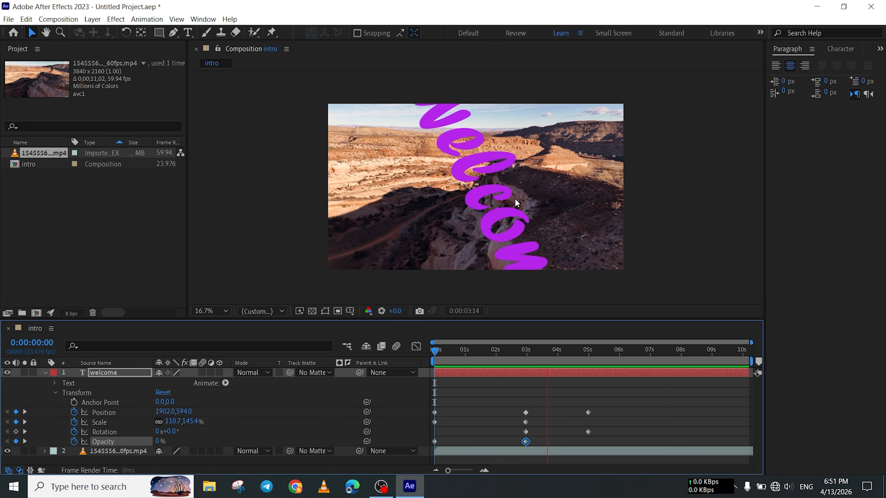
key(space)
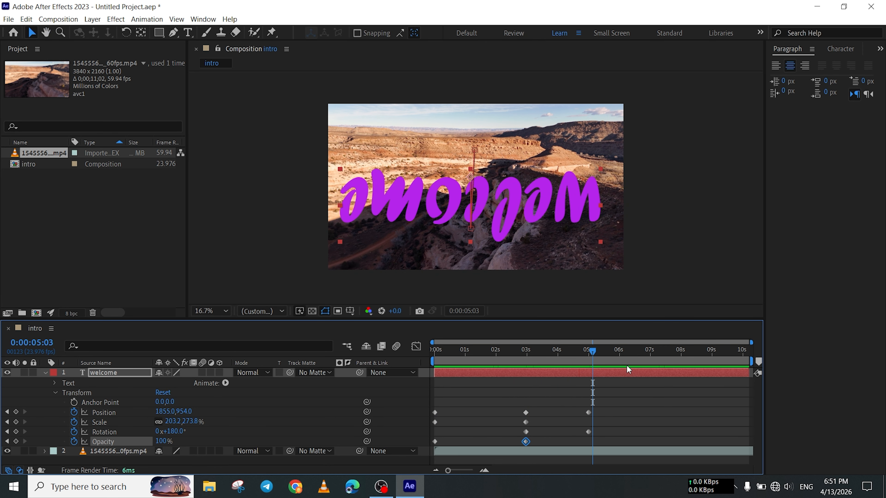
Return to the start of the intro composition and collapse the welcome layer's properties.
drag(579, 350, 356, 376)
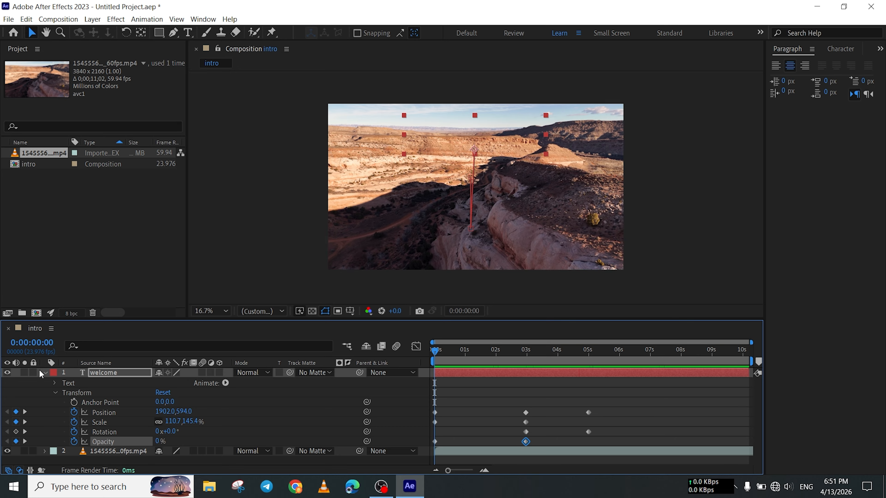
click(46, 374)
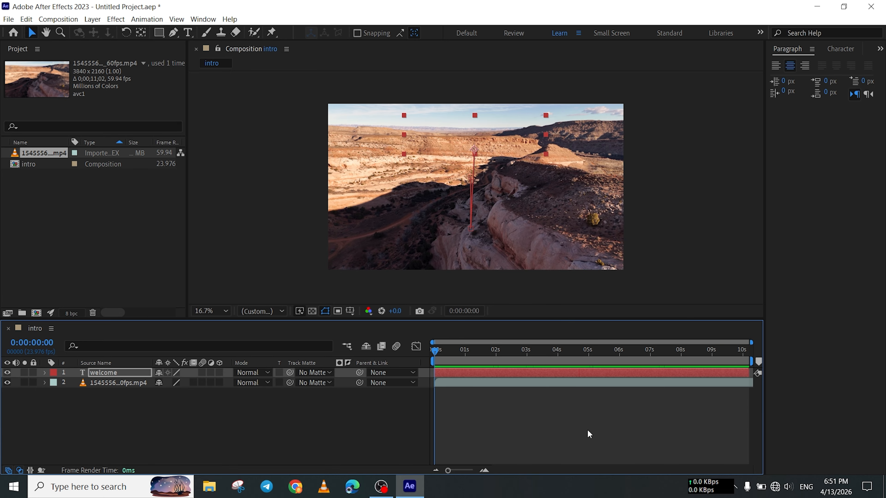
Try delaying the canyon footage layer to start at about 2 seconds and preview the opening from 0:00:00:00.
drag(450, 350, 510, 384)
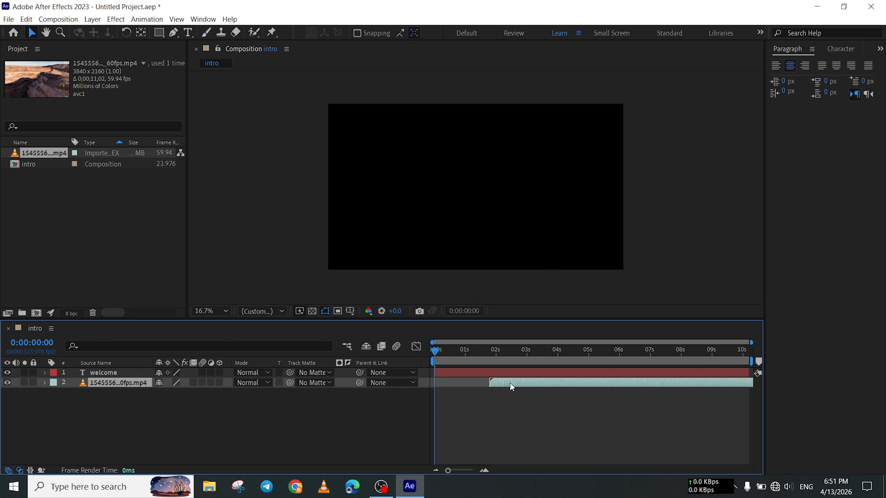
drag(439, 352, 420, 359)
key(space)
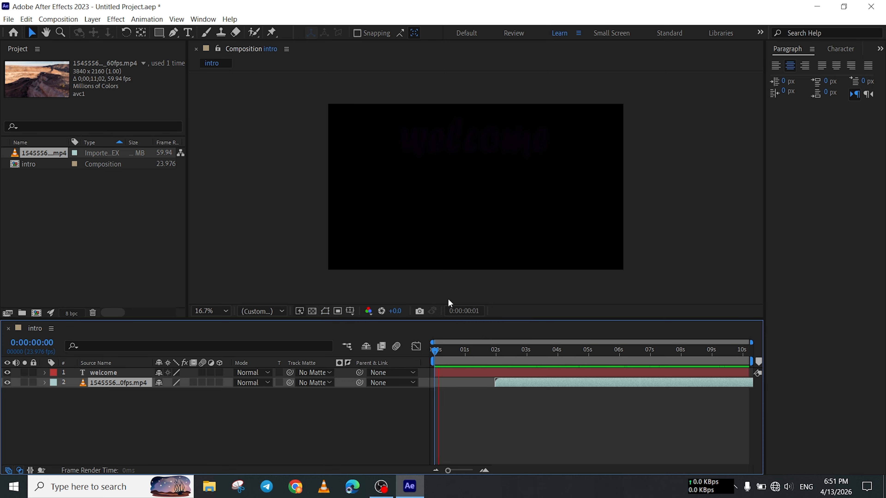
key(space)
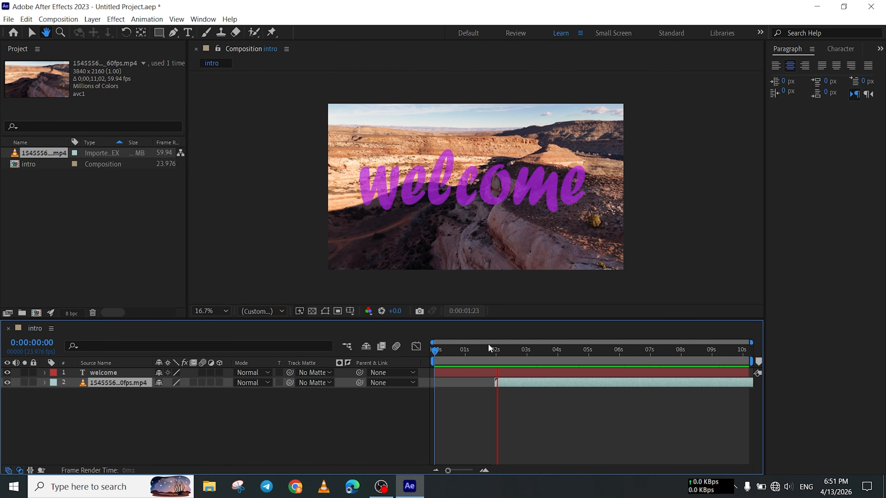
click(485, 349)
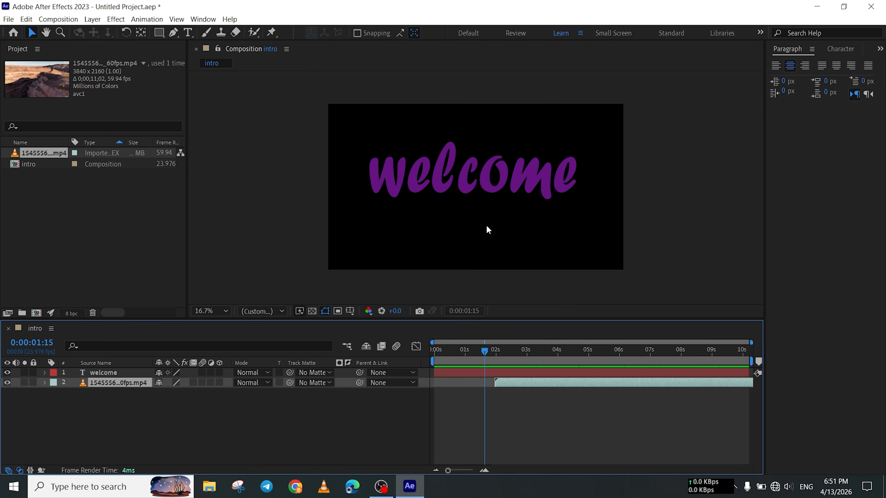
drag(488, 352, 438, 356)
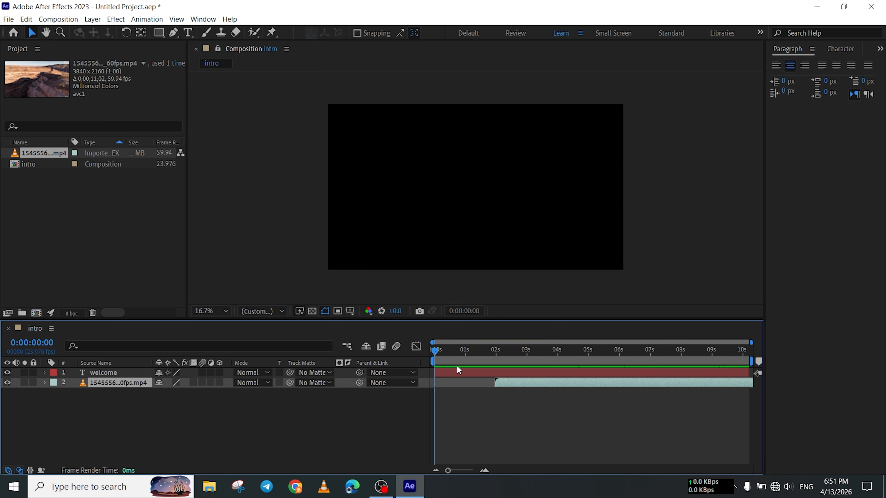
Move the canyon footage layer back to 0:00:00:00, delay the welcome layer to start at about 1.3 seconds, and preview.
drag(535, 380, 508, 374)
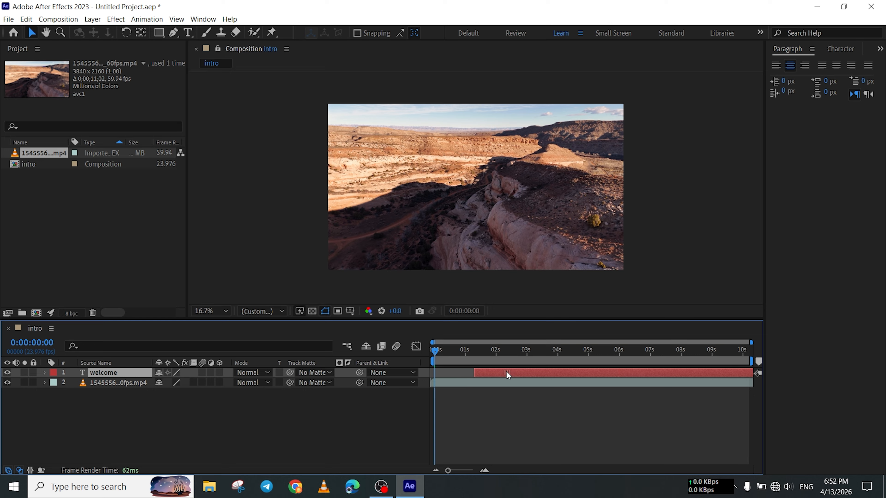
key(space)
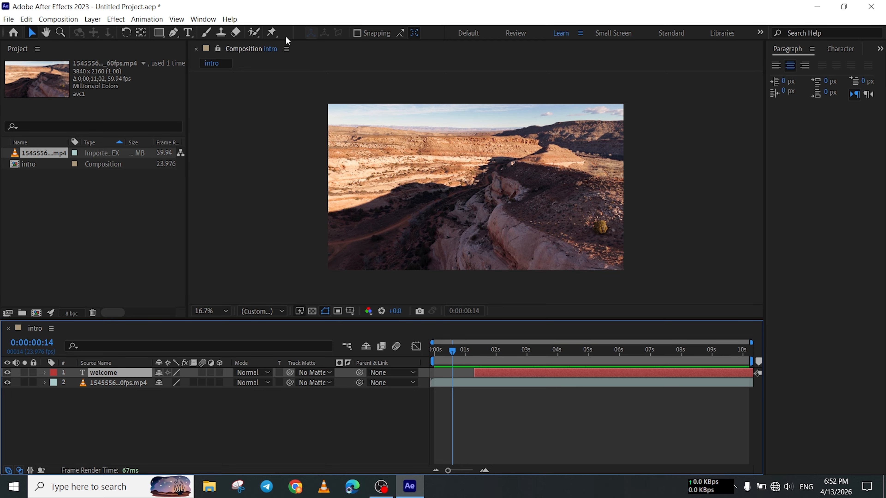
click(61, 21)
mouse_move(86, 22)
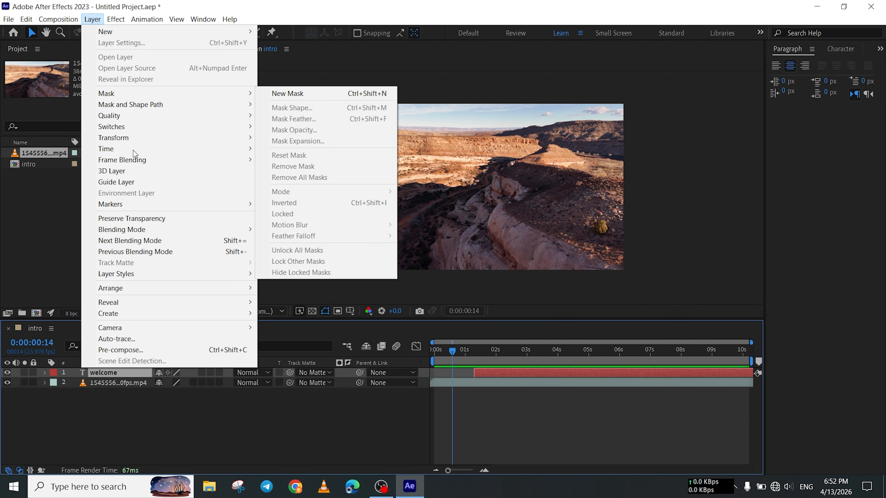
click(33, 204)
click(147, 19)
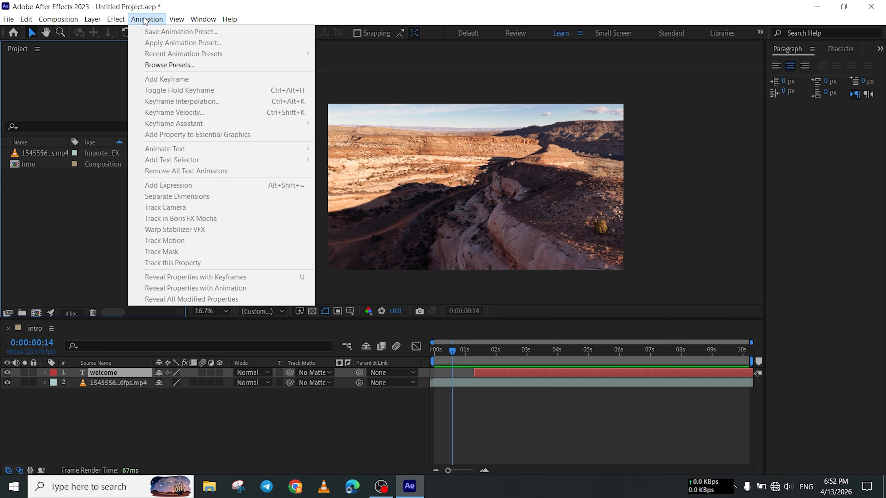
mouse_move(122, 22)
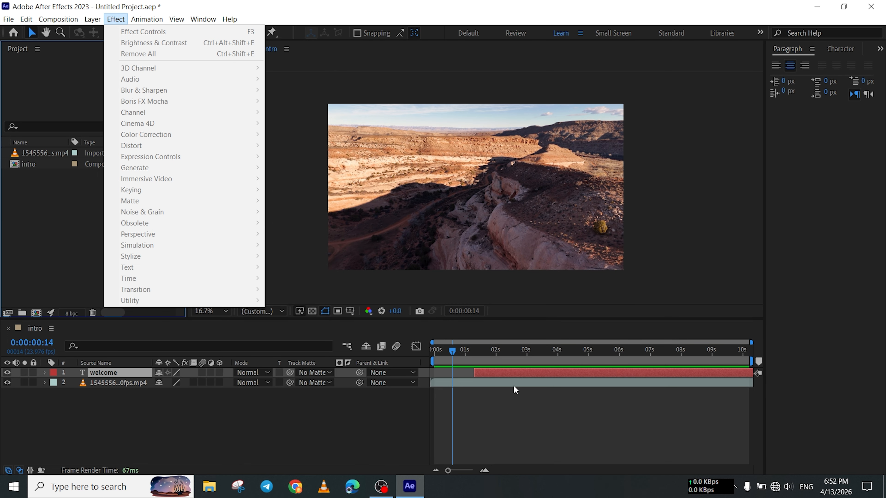
drag(505, 355, 508, 359)
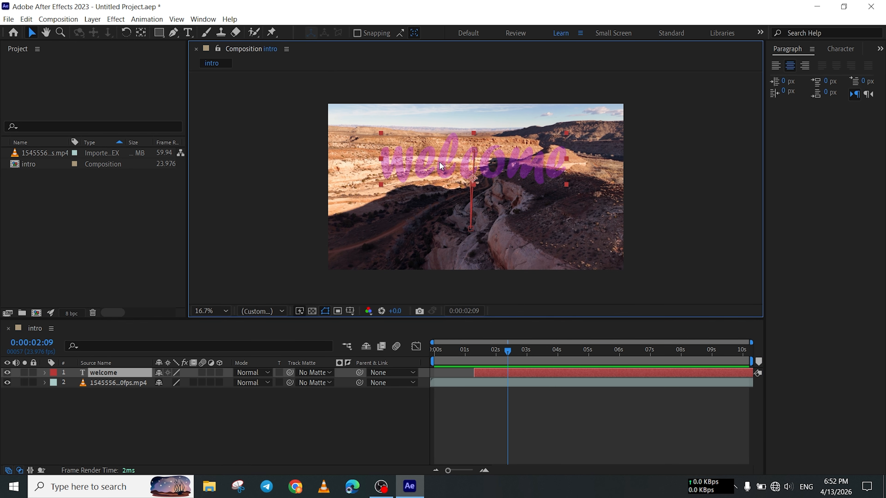
click(140, 20)
mouse_move(115, 19)
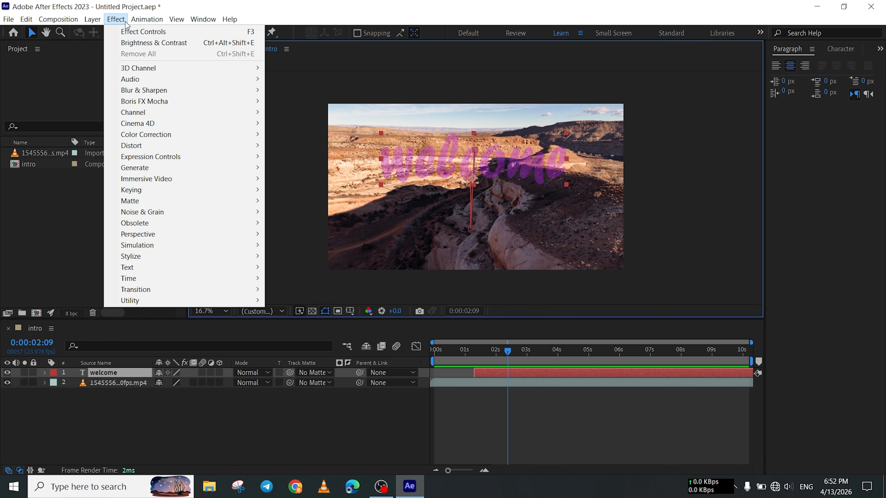
mouse_move(144, 73)
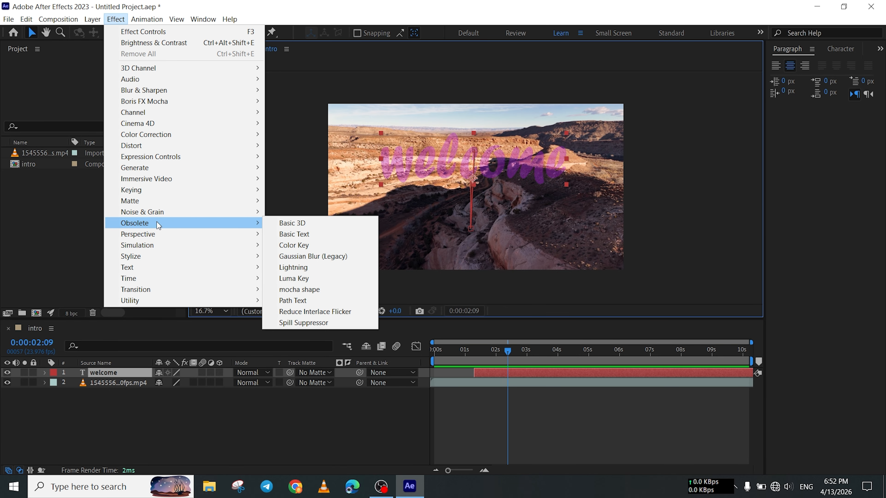
click(314, 426)
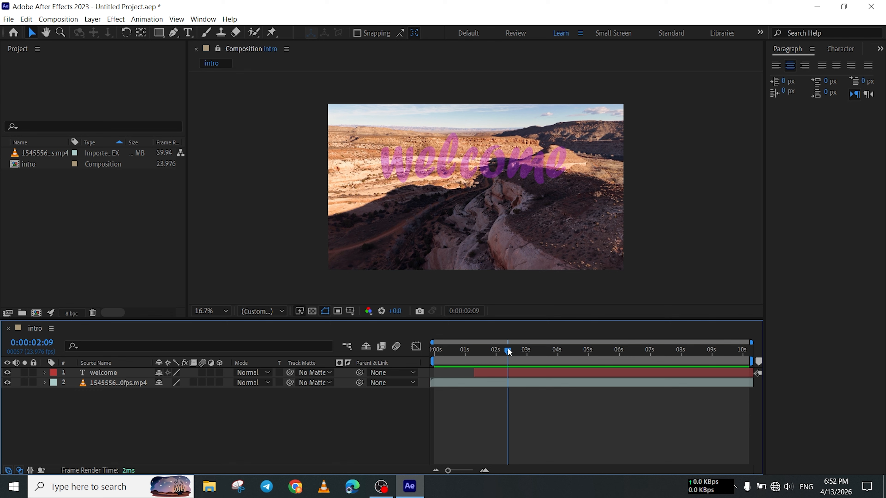
drag(509, 362, 402, 360)
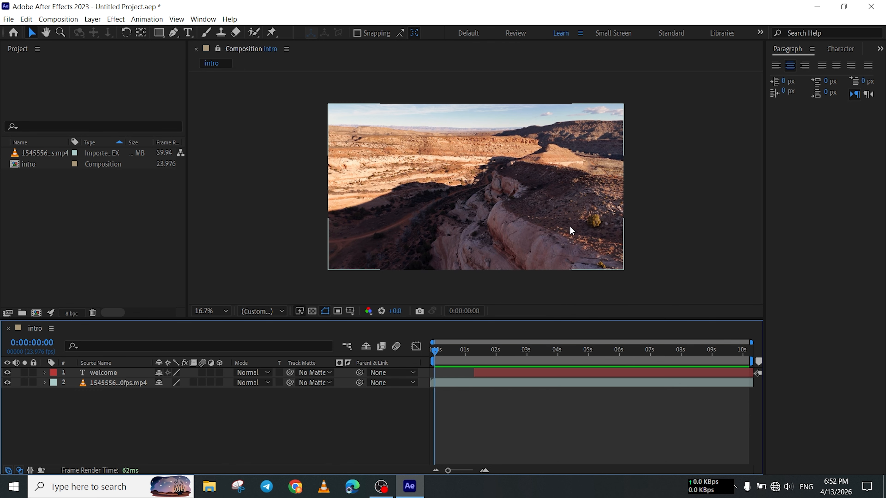